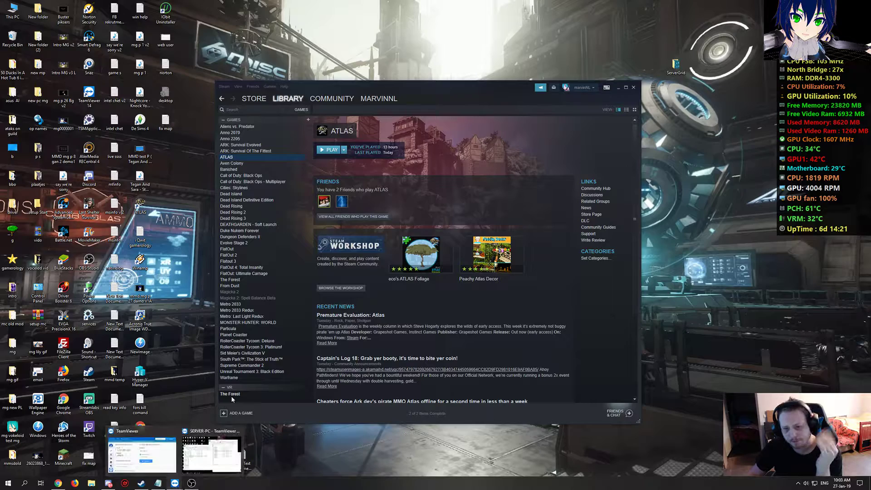
Switch to the SERVER-PC remote session and view the 4x4 map grid in the Island Editor.
left_click(204, 430)
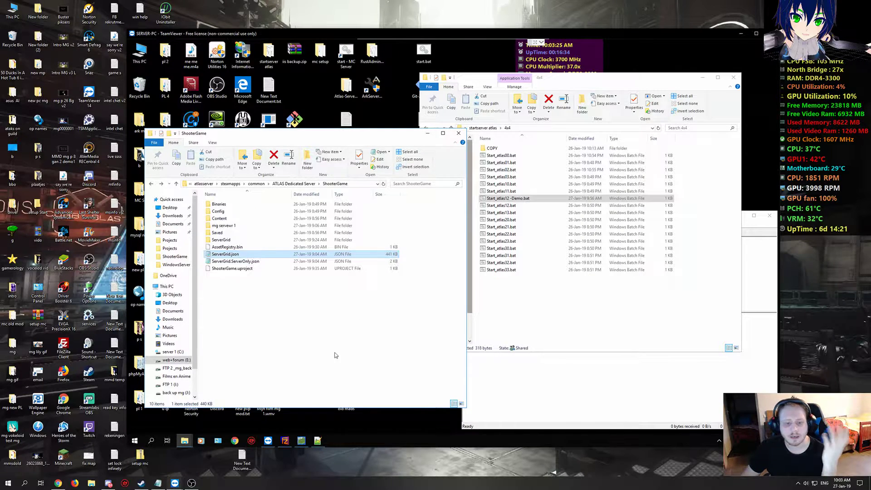
left_click(301, 442)
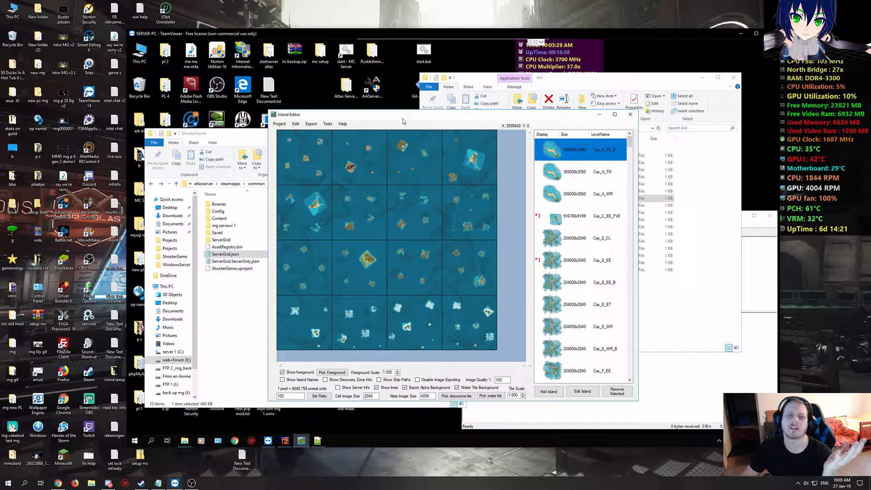
left_click_drag(403, 119, 397, 83)
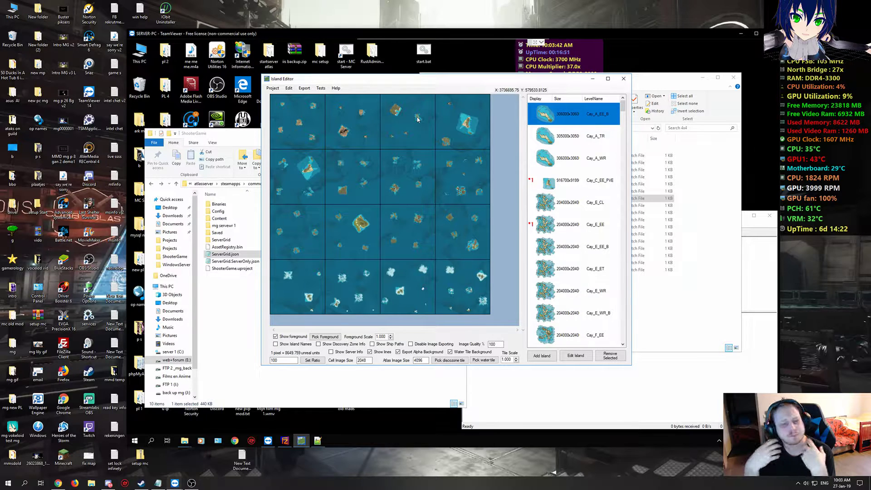
left_click(593, 78)
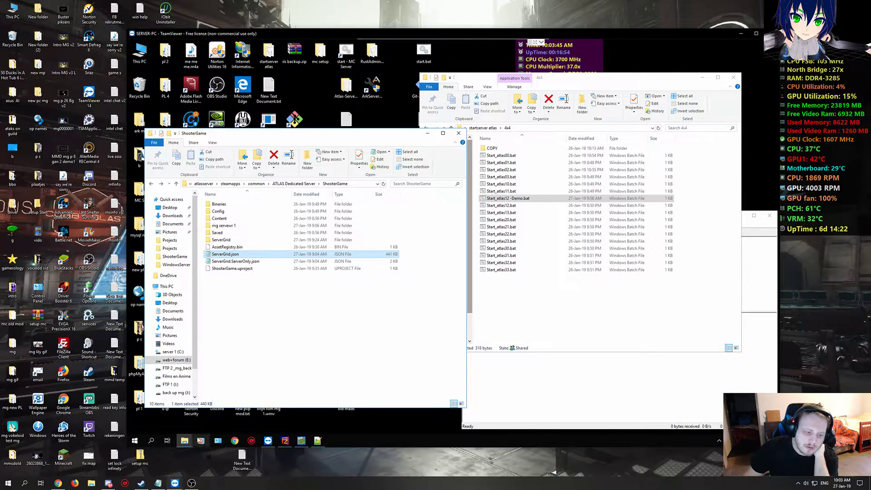
Look through the exported files in the 4x4 folder under ServerGridEditor-master's Export folder.
mouse_move(184, 441)
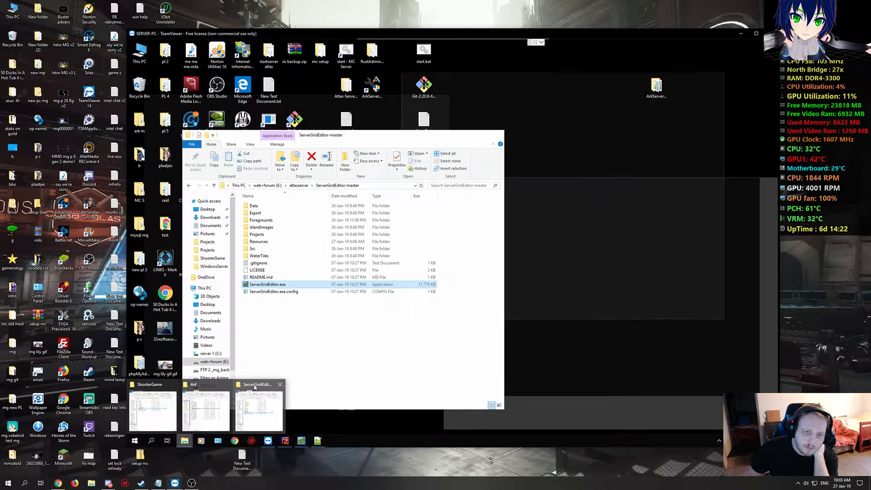
left_click(245, 399)
double_click(255, 212)
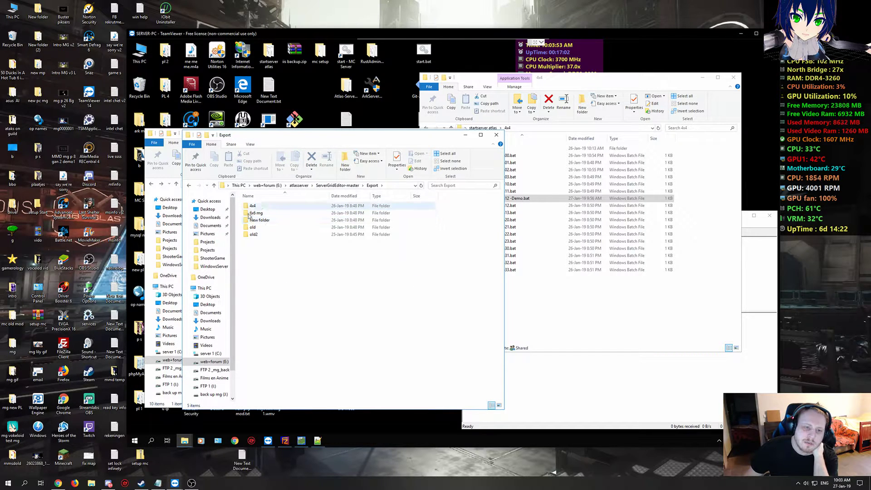
double_click(270, 208)
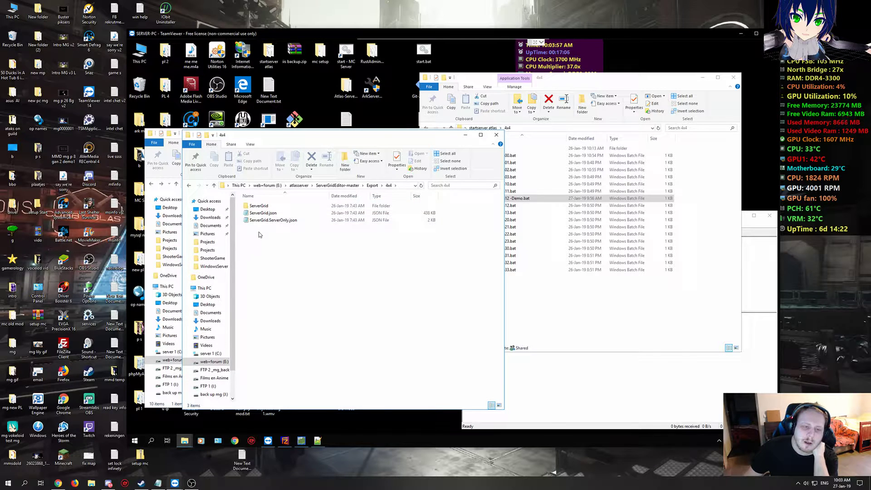
left_click(266, 207)
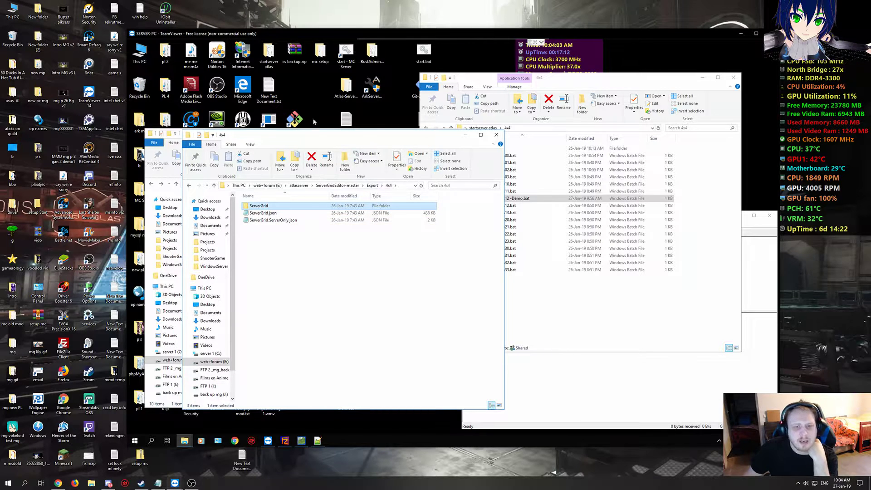
left_click(466, 135)
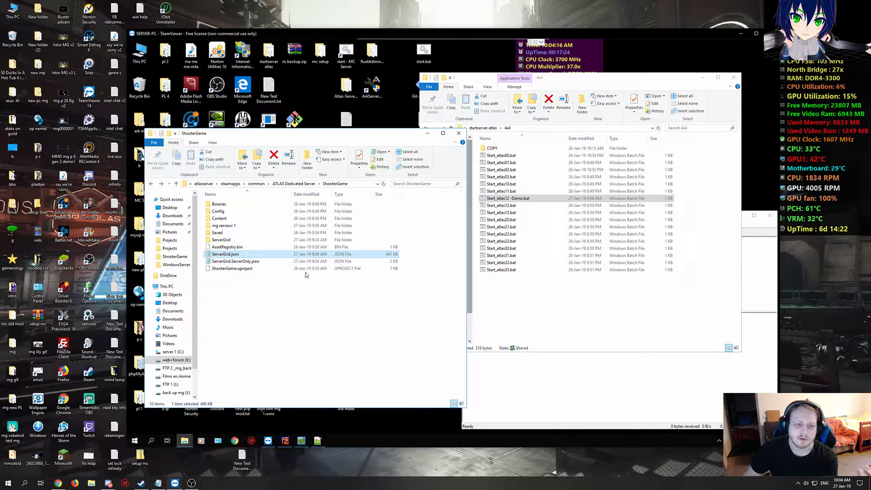
Select ServerGrid.ServerOnly.json, ServerGrid.json and the ServerGrid folder in the server's ShooterGame directory.
left_click(232, 260)
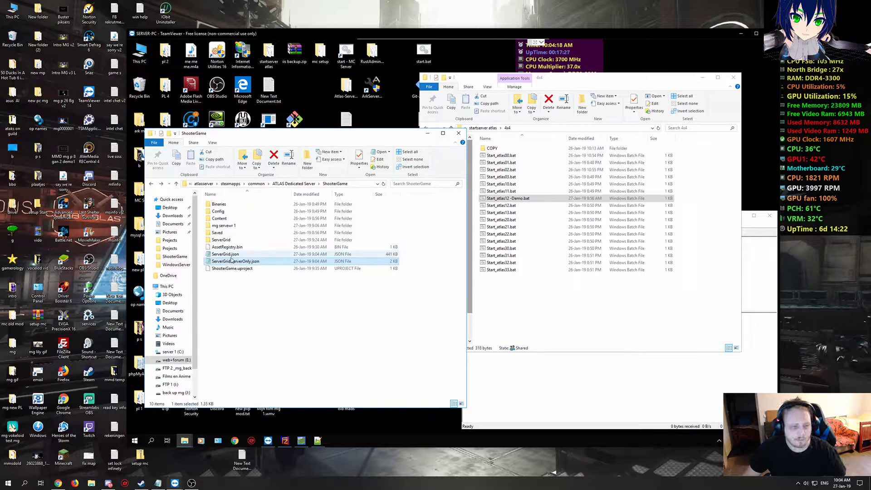
left_click(229, 254, "ctrl")
left_click(222, 240, "ctrl")
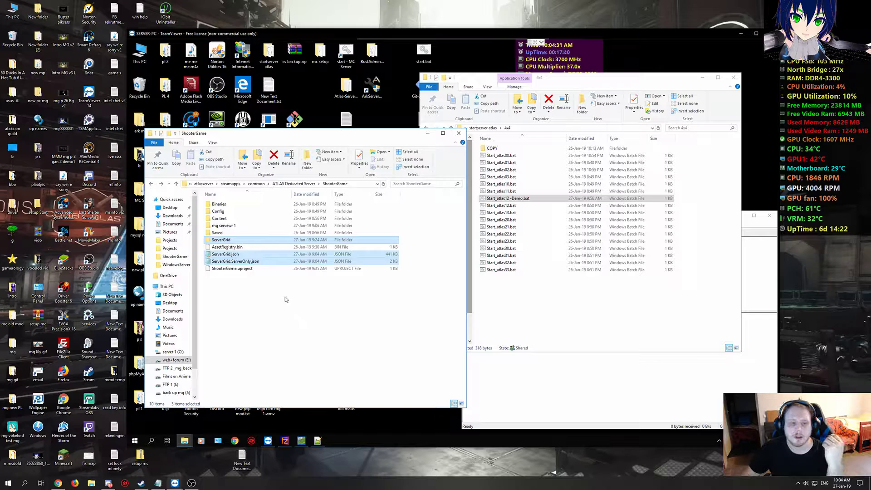
Open the ServerGrid folder and compare its map images with the grid in the Island Editor.
double_click(231, 241)
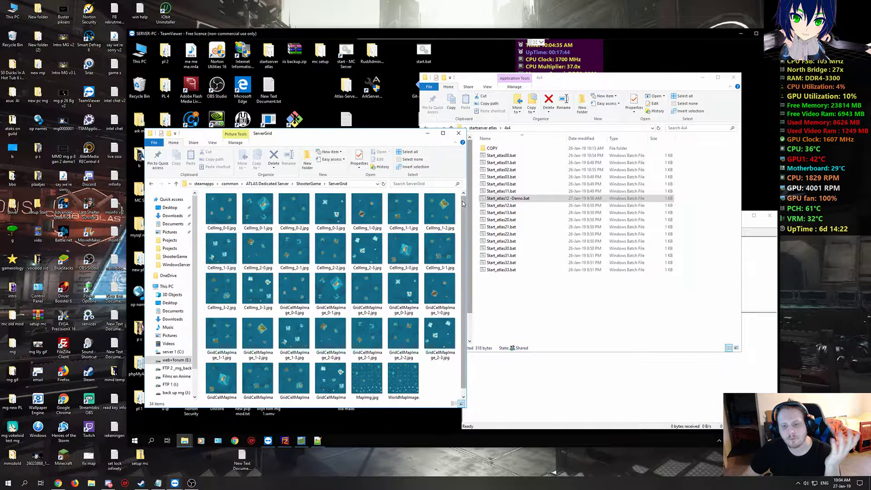
left_click_drag(389, 135, 438, 72)
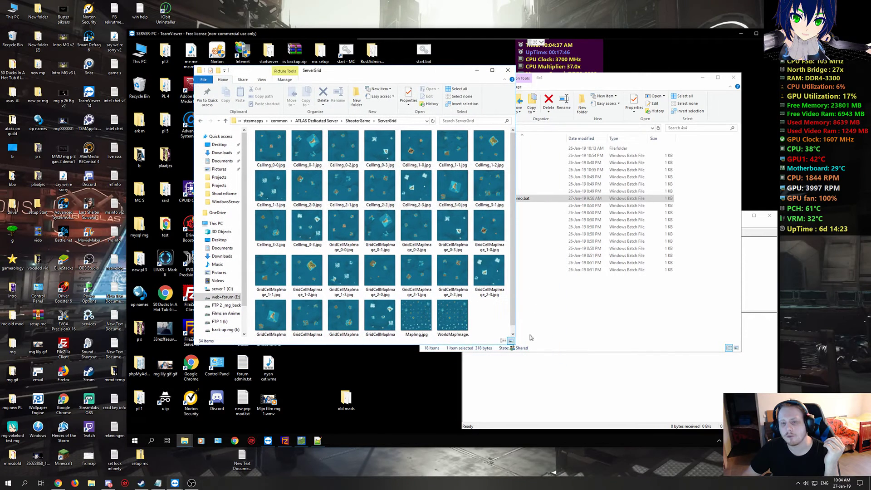
left_click(308, 440)
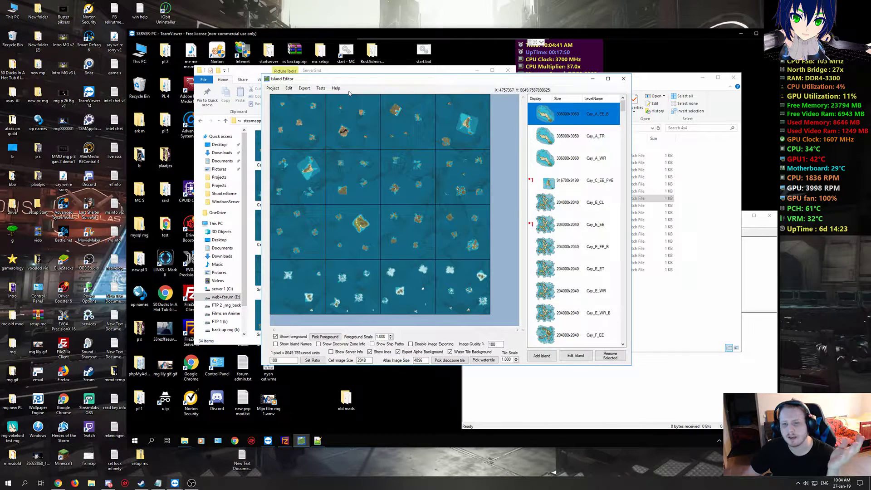
left_click(593, 78)
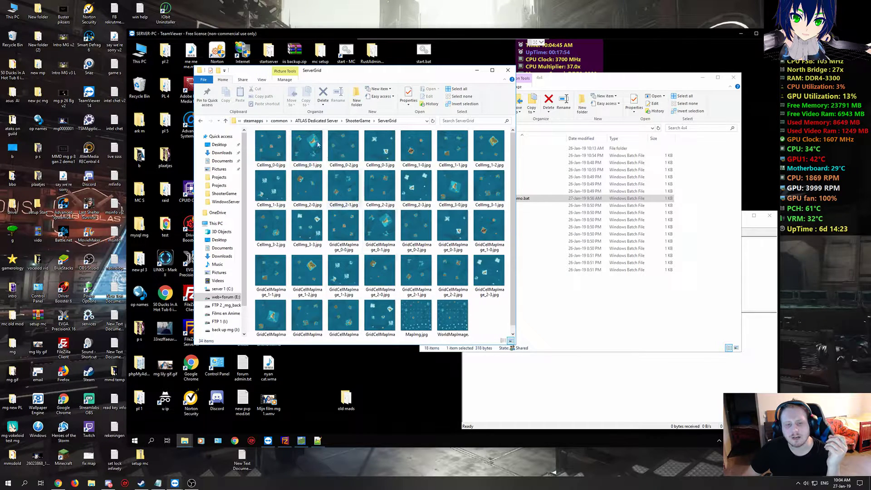
left_click_drag(515, 222, 623, 224)
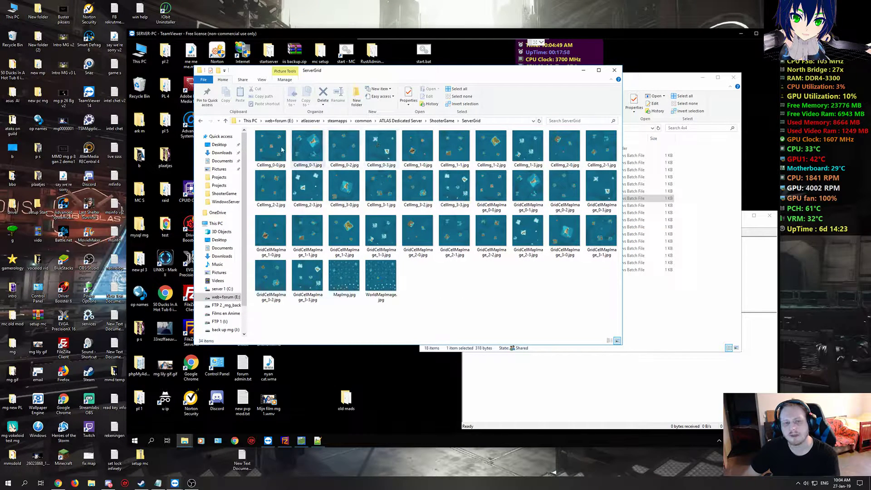
Select the cell images from CellImg_0-0.jpg through CellImg_3-3.jpg in the ServerGrid folder.
left_click(278, 162)
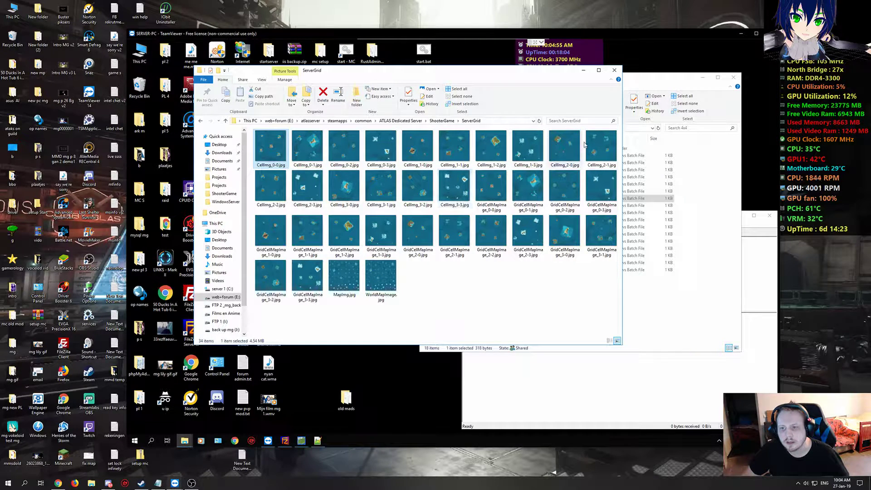
left_click(417, 198, "ctrl")
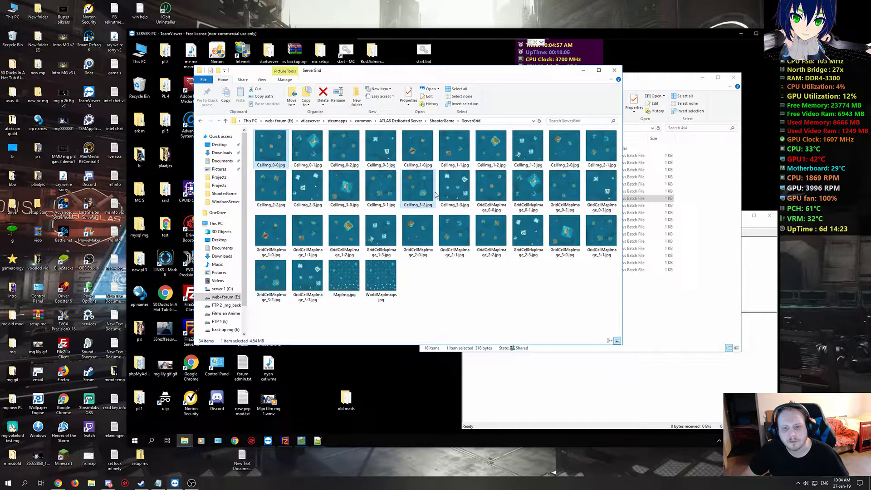
left_click(449, 193, "ctrl")
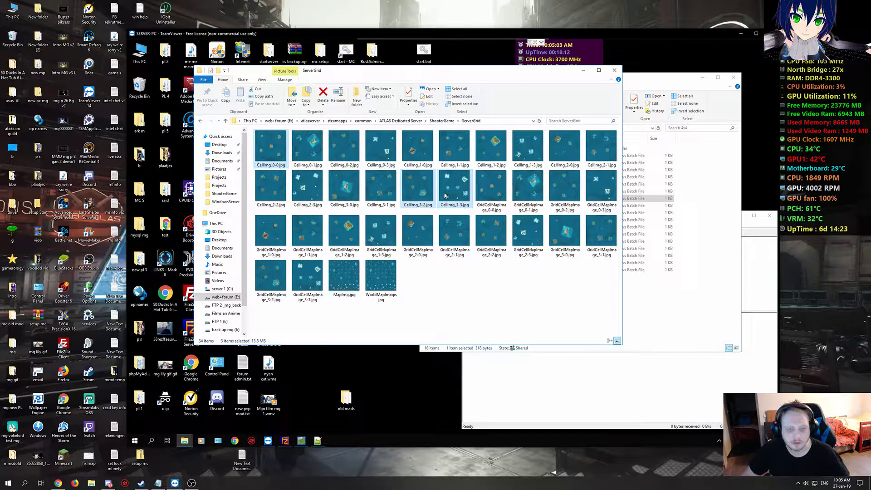
left_click(272, 146, "shift")
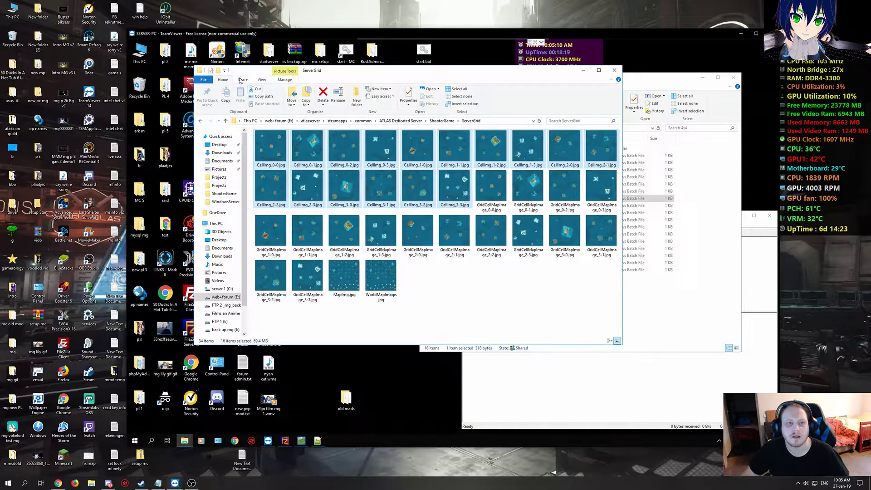
Show the ServerGrid folder in Details layout and widen the Name column to fit the full file names.
left_click(262, 80)
left_click(345, 97)
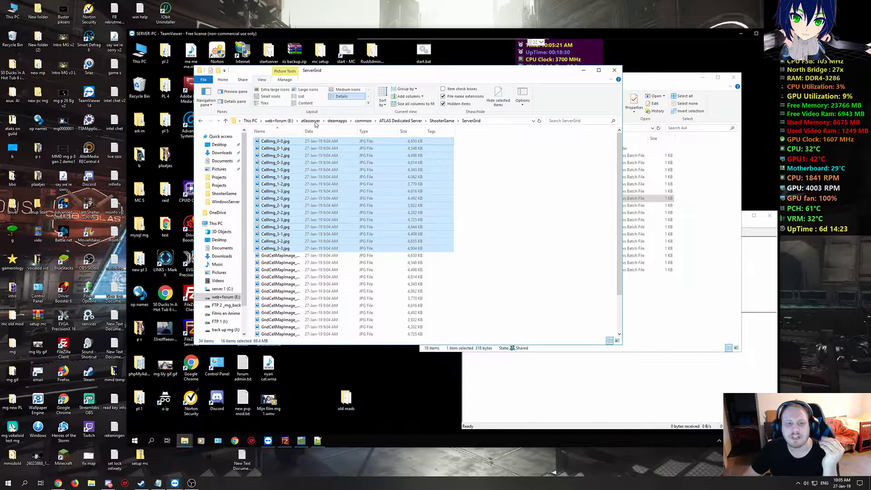
left_click_drag(303, 131, 363, 131)
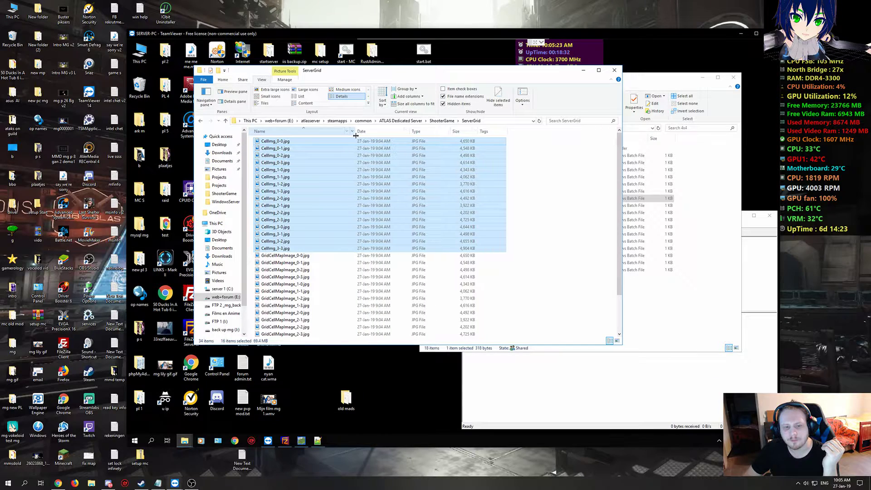
Inspect the properties of GridCellMapImage_0-0.jpg, highlighting the GridCellMapImage part of its file name.
left_click(290, 256)
scroll(293, 263, "down", 2)
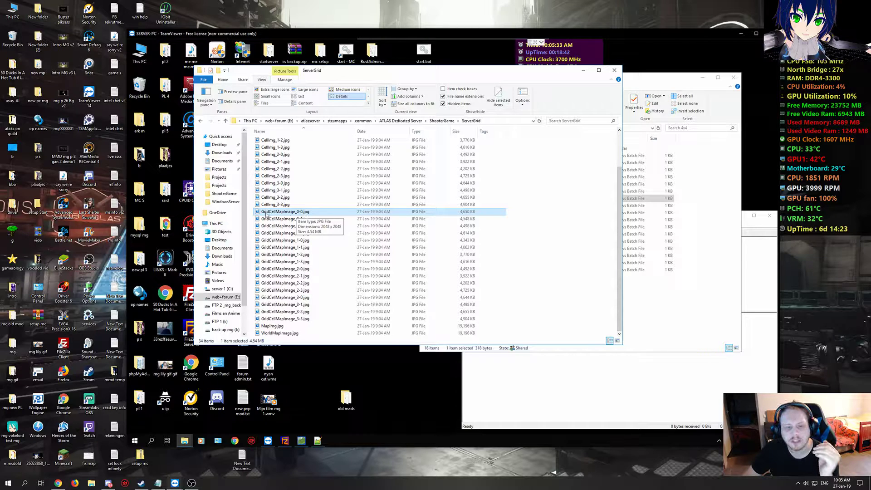
right_click(294, 215)
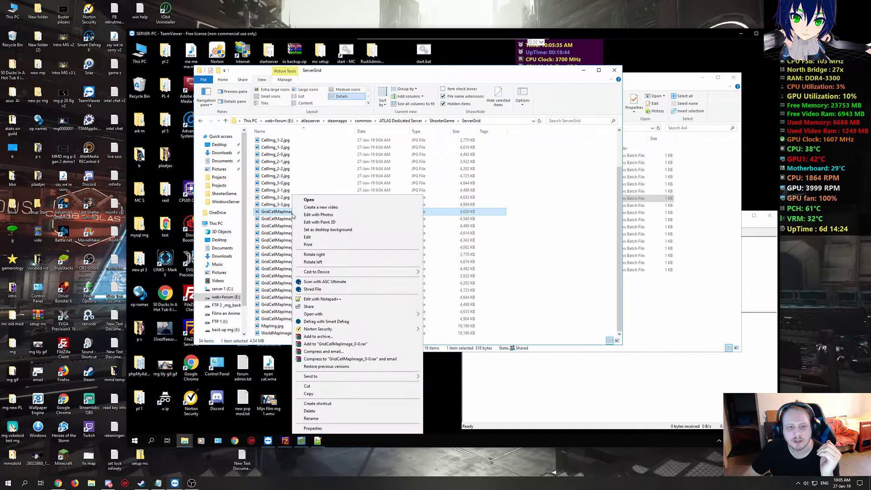
left_click(313, 428)
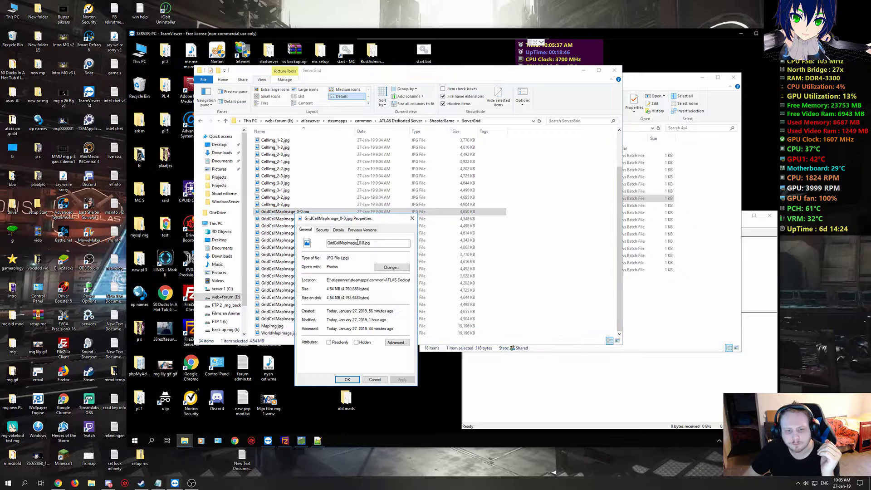
left_click_drag(358, 245, 303, 248)
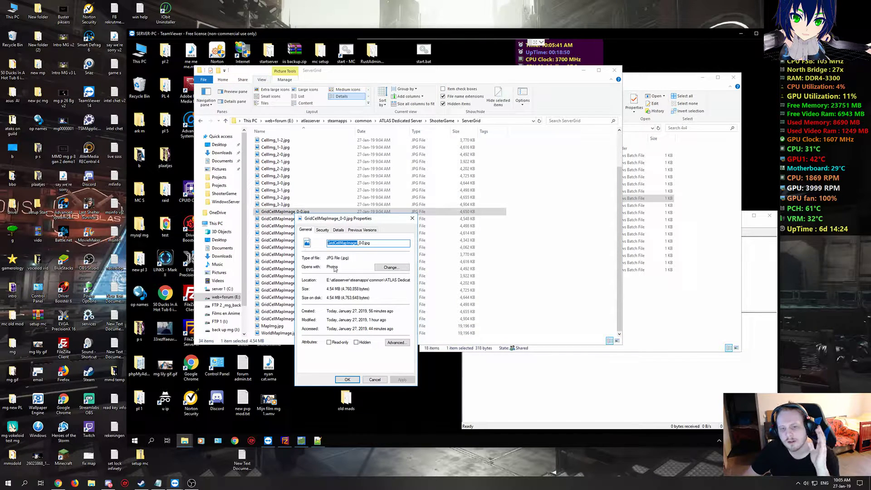
left_click(357, 379)
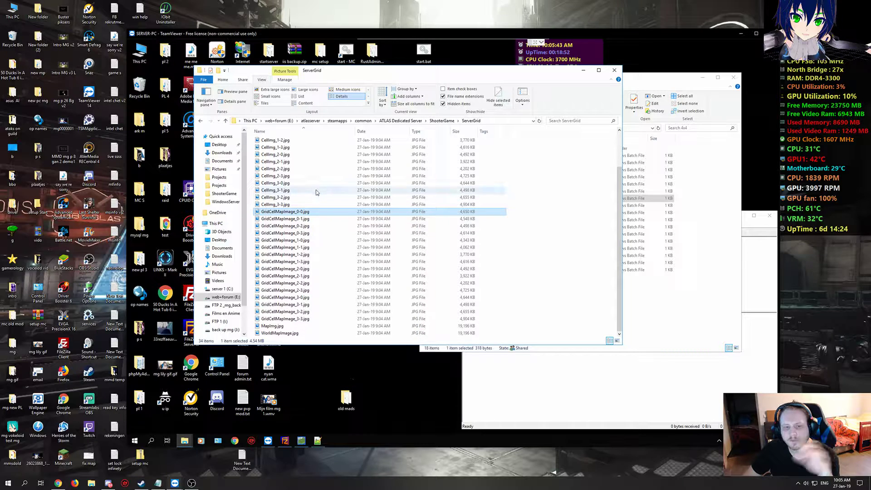
View the full world map in MapImg.jpg and select WorldMapImage.jpg in the ServerGrid folder.
mouse_move(298, 334)
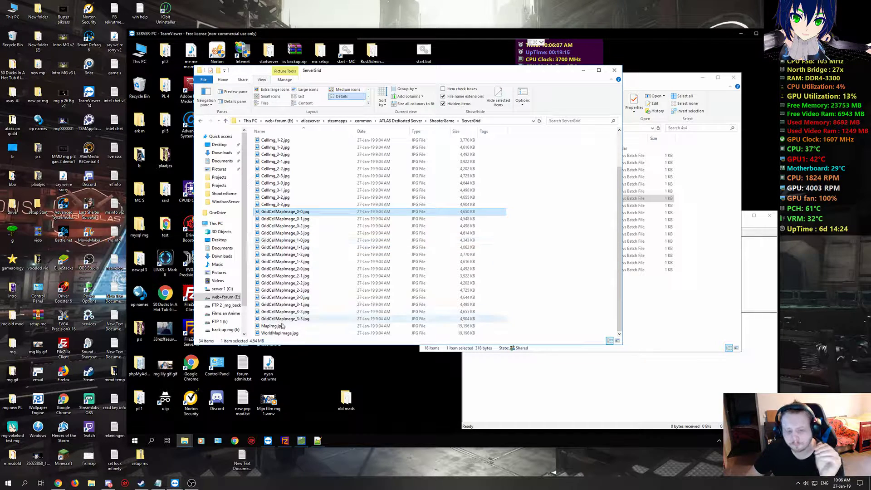
left_click(271, 334)
left_click(270, 327)
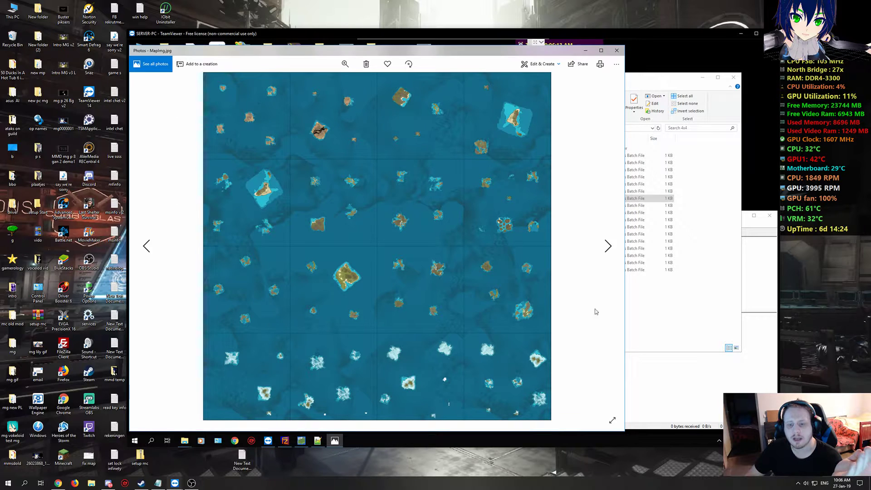
left_click(618, 50)
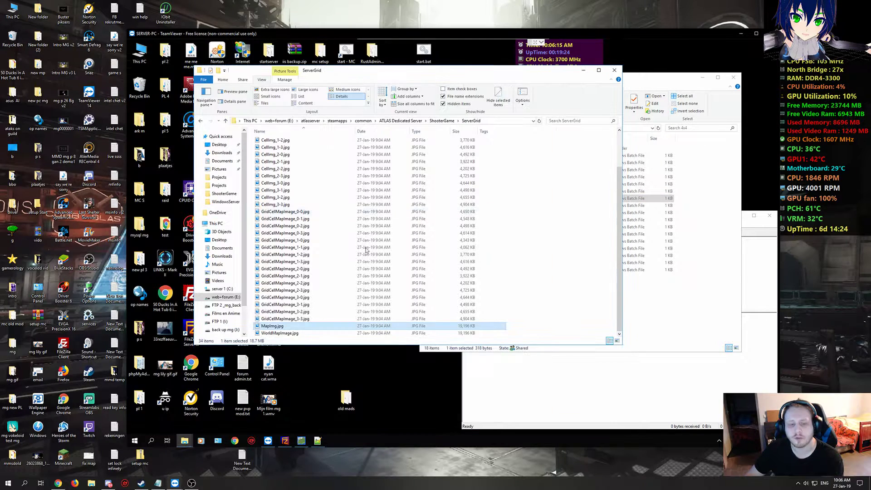
left_click(285, 335)
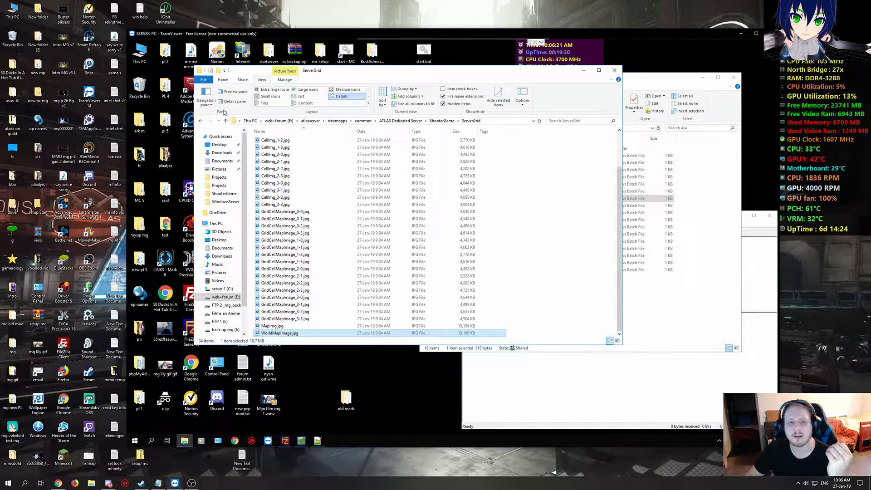
Return to the ShooterGame folder and minimize it together with the remote session to get back to Steam.
left_click(200, 121)
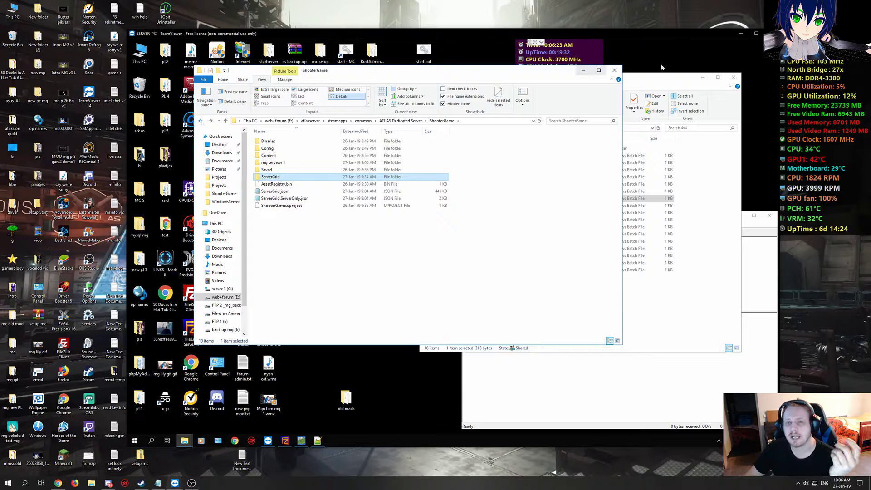
left_click(583, 70)
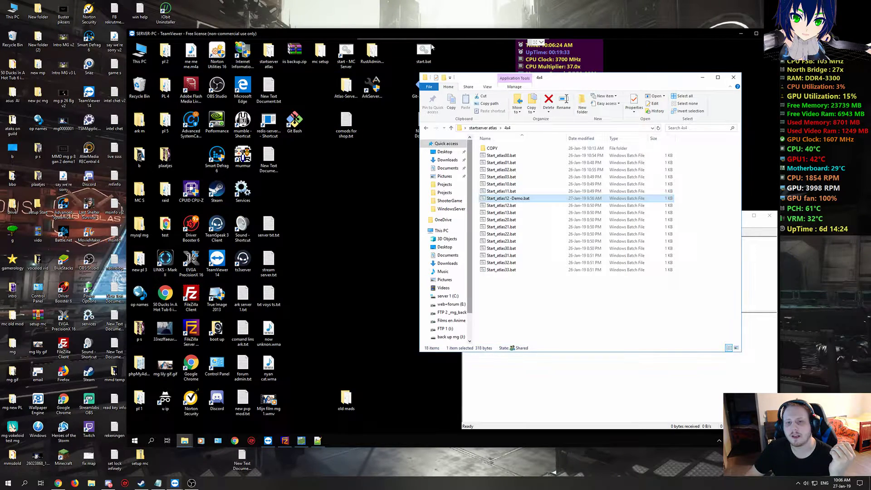
left_click(740, 33)
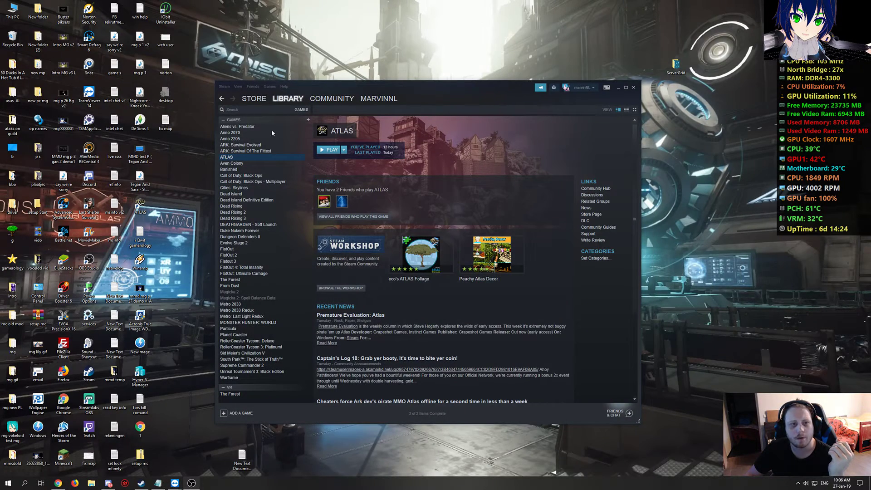
Browse ATLAS's local files from its game properties to open the client installation folder.
right_click(229, 157)
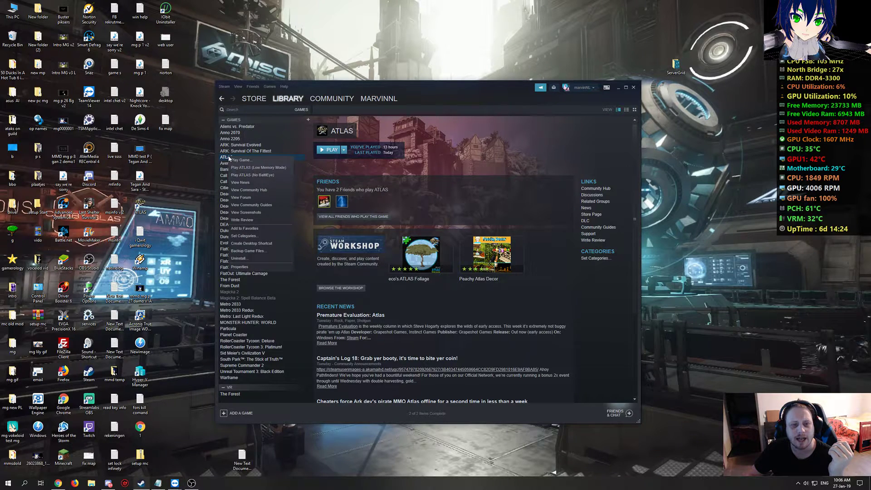
left_click(248, 268)
left_click(237, 36)
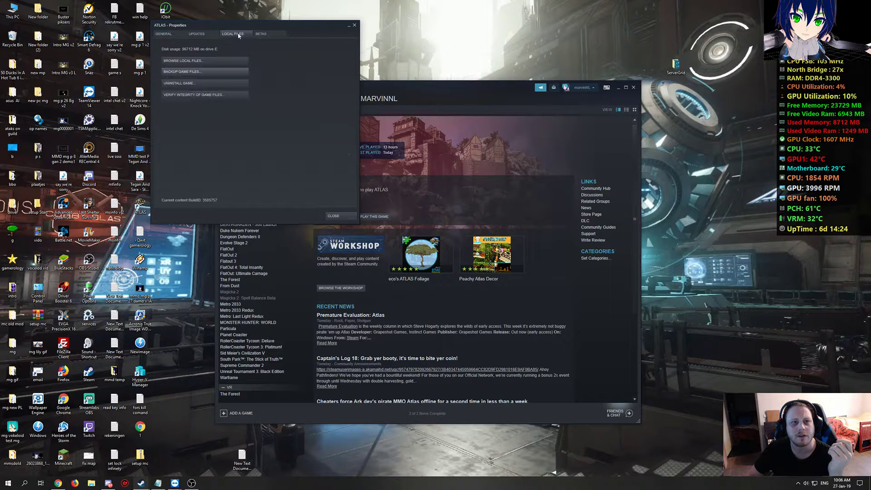
left_click_drag(288, 24, 419, 81)
left_click(314, 117)
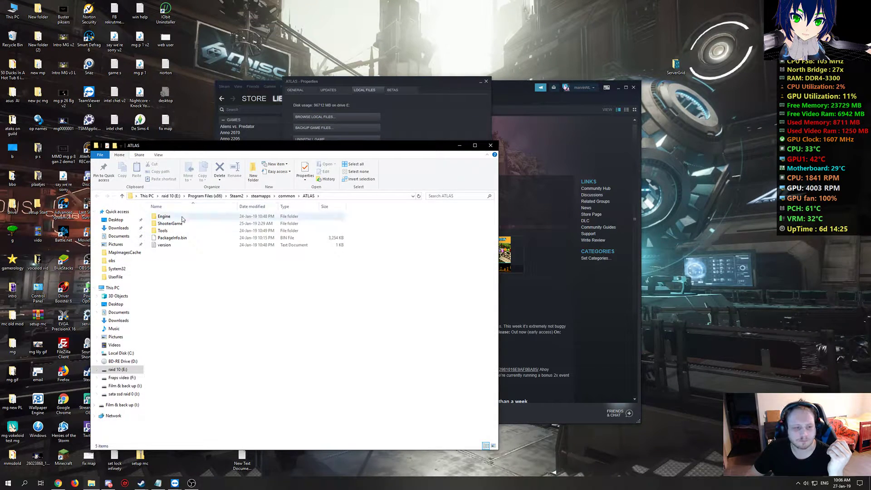
Go to the MapImagesCache folder inside ShooterGame\Saved and move its window clear of the Steam game list.
double_click(179, 223)
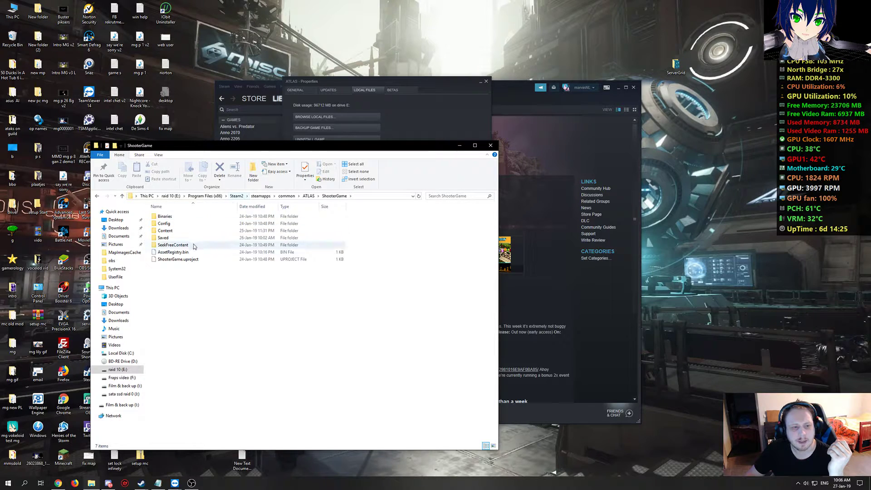
double_click(168, 239)
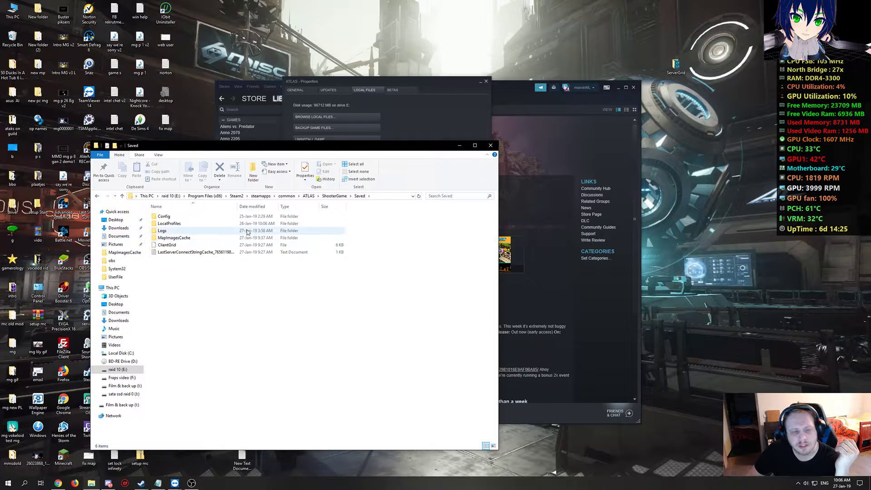
double_click(187, 239)
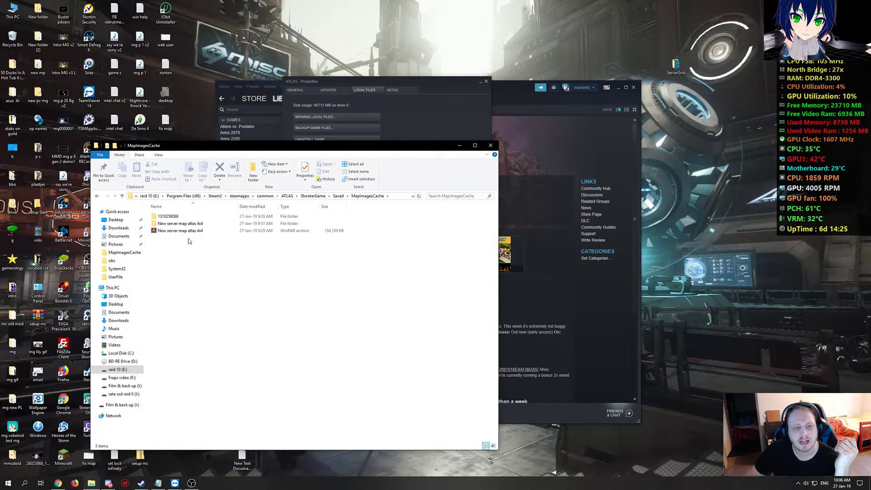
left_click_drag(262, 146, 498, 142)
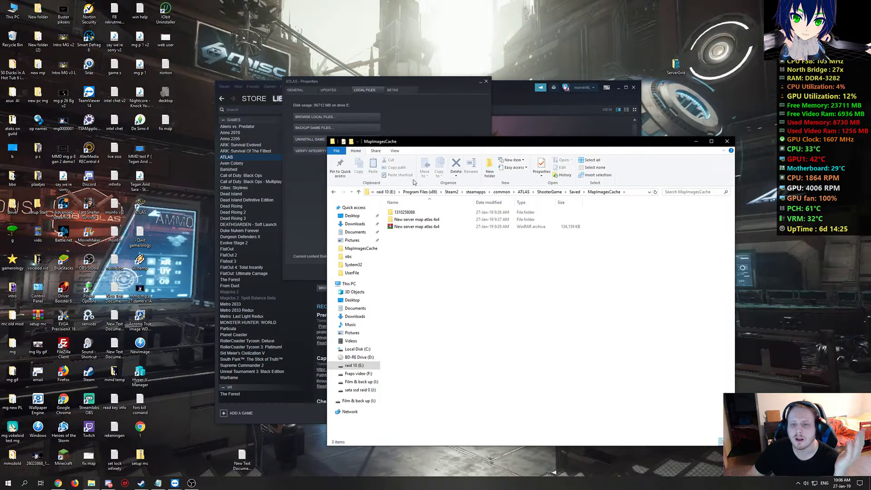
left_click(418, 214)
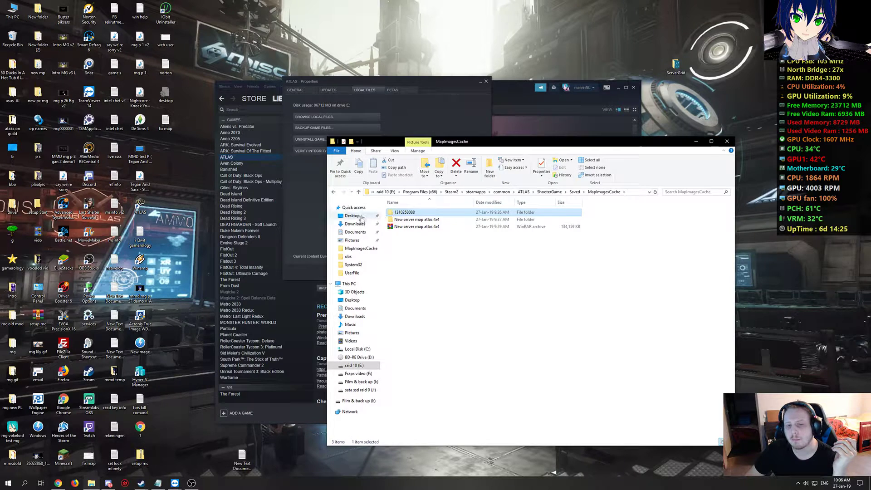
double_click(419, 213)
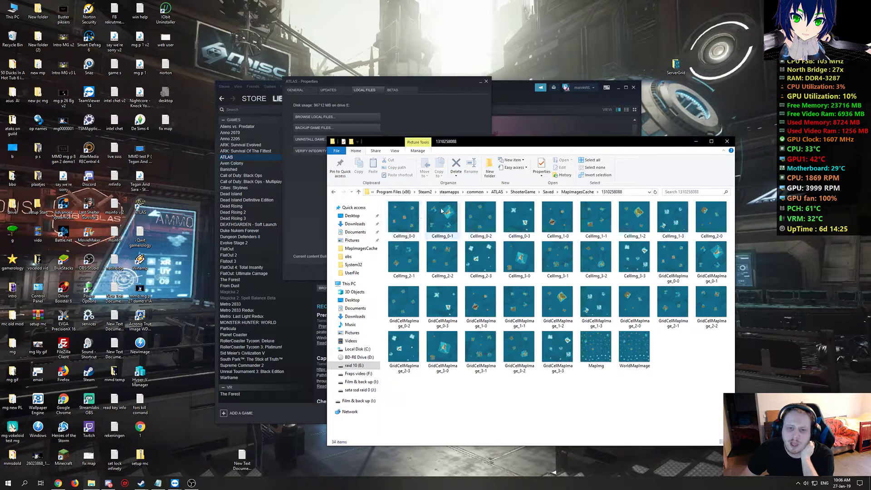
left_click(405, 224)
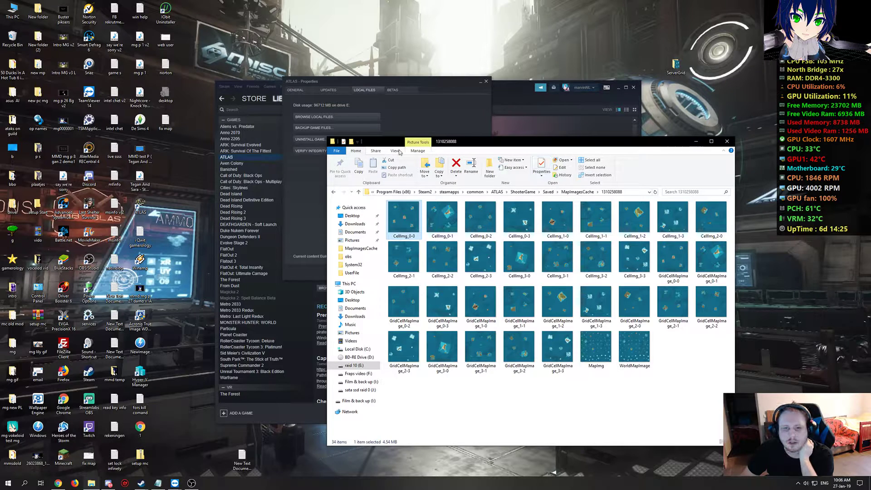
left_click(395, 151)
left_click(439, 173)
left_click(475, 167)
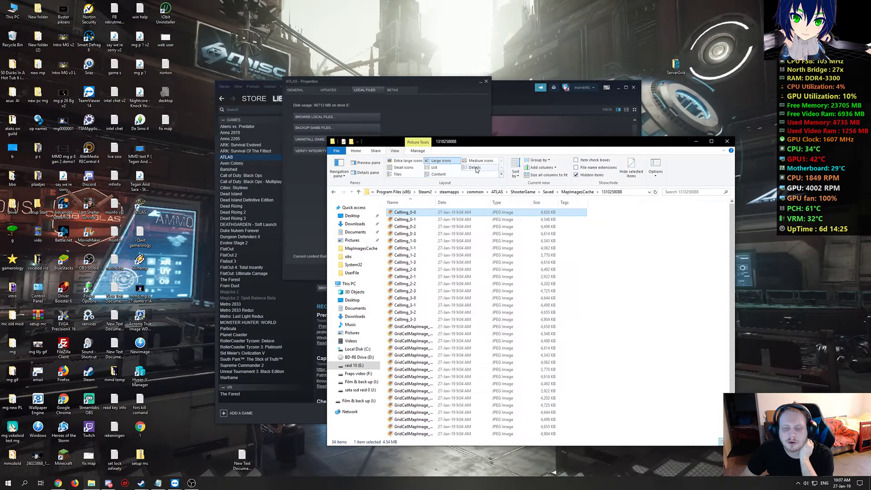
Select the CellImg files, then only GridCellMapImage_0-0, and widen the Name column to fit the full file names.
left_click(415, 320, "shift")
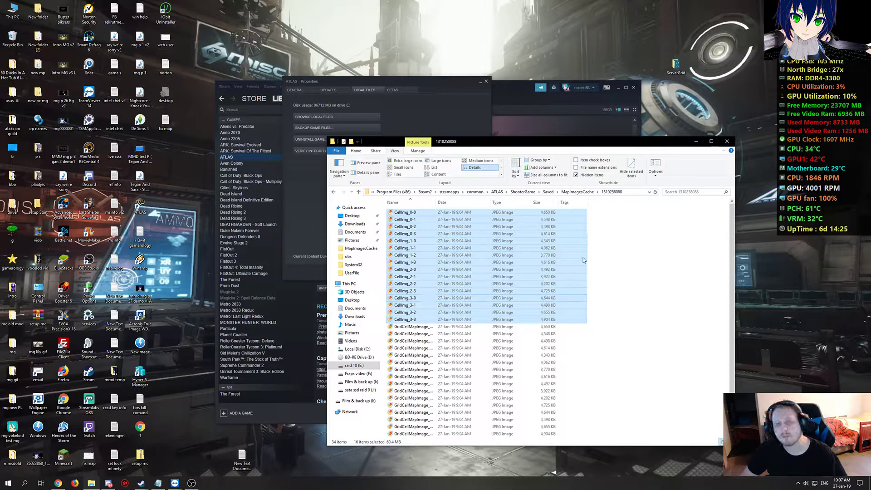
left_click(411, 327)
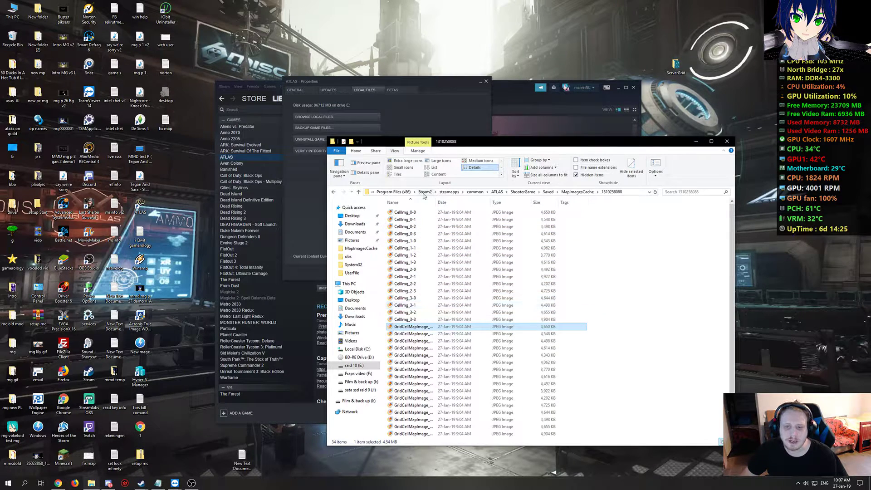
left_click_drag(432, 204, 531, 204)
scroll(521, 294, "down", 1)
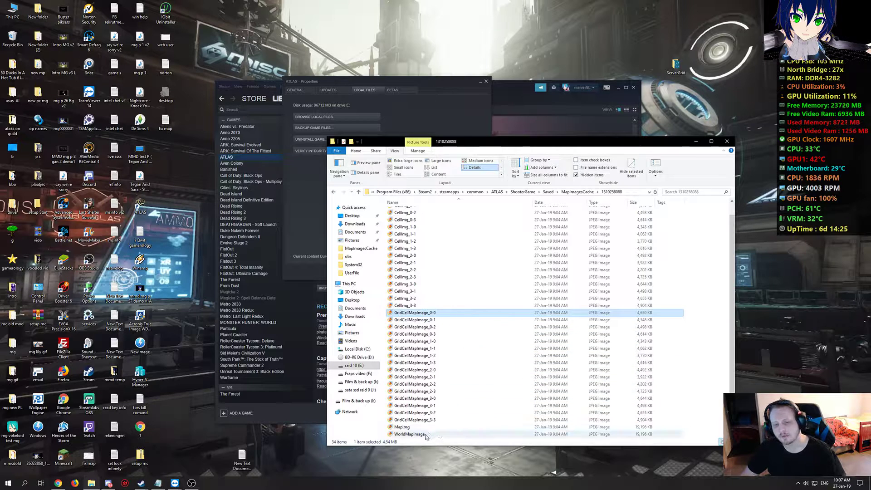
Inspect the properties of the WorldMapImage file in the map folder and close them.
left_click(426, 434)
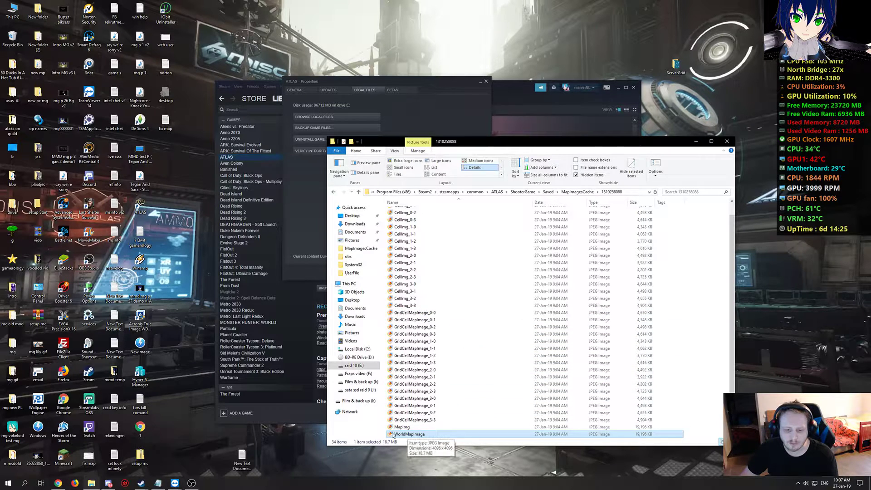
right_click(425, 434)
left_click(436, 430)
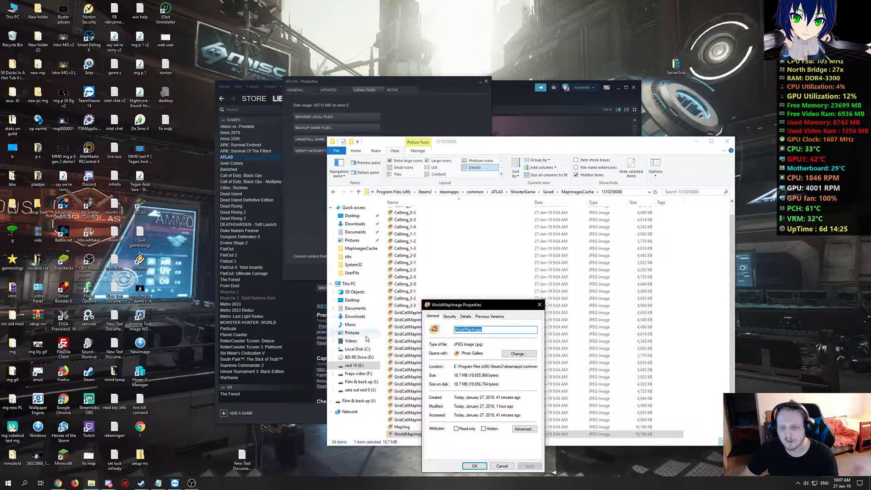
left_click(474, 466)
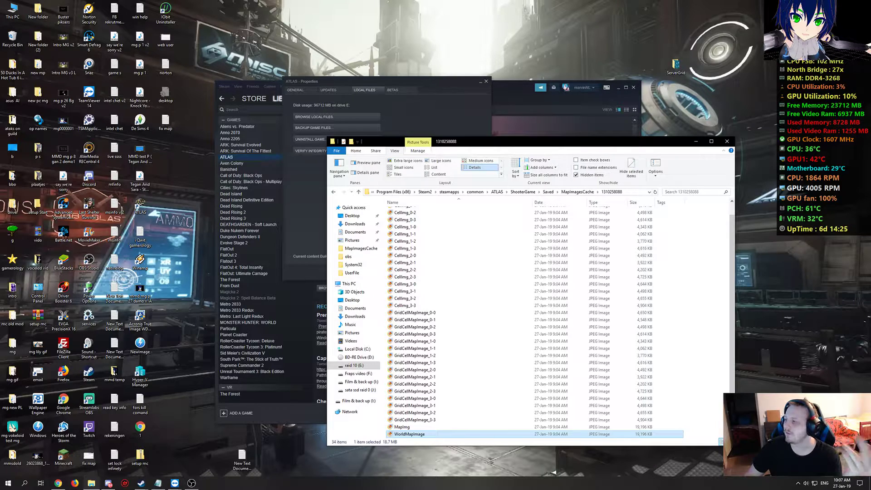
Switch to the Steam discussion about the black in-game map in Chrome and highlight its list of image file names.
key("alt+Tab")
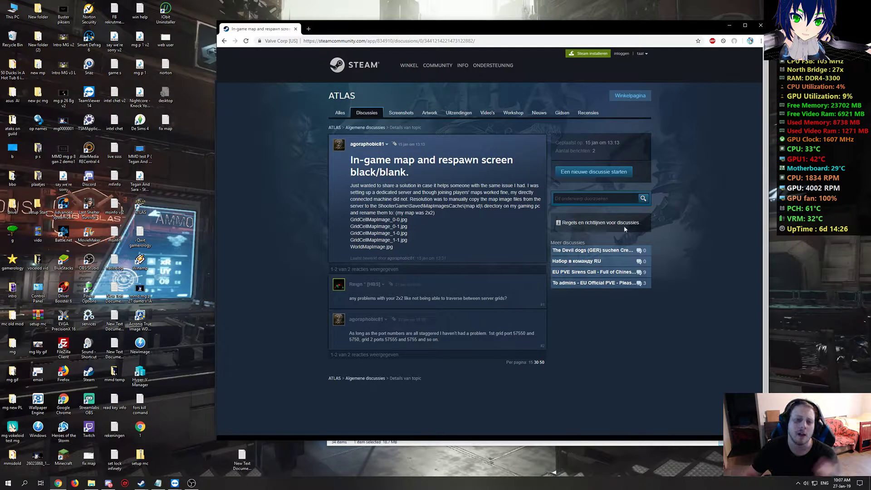
left_click_drag(351, 221, 425, 252)
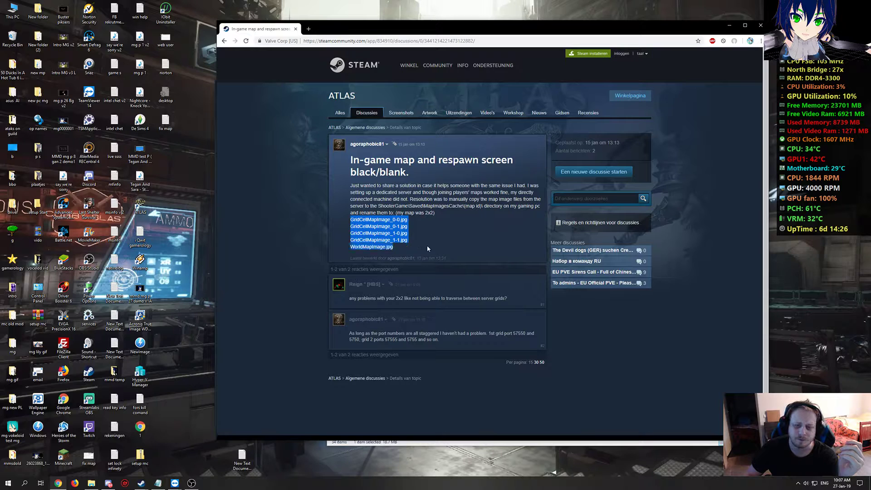
left_click(452, 233)
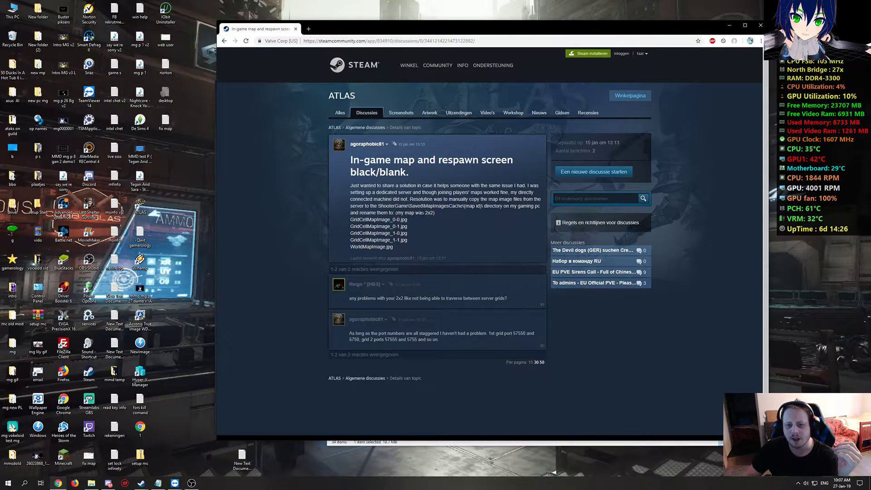
Highlight the 2x2 map size, the 1-1 grid suffix and the GridCellMapImage prefix in the discussion post.
left_click_drag(425, 213, 436, 215)
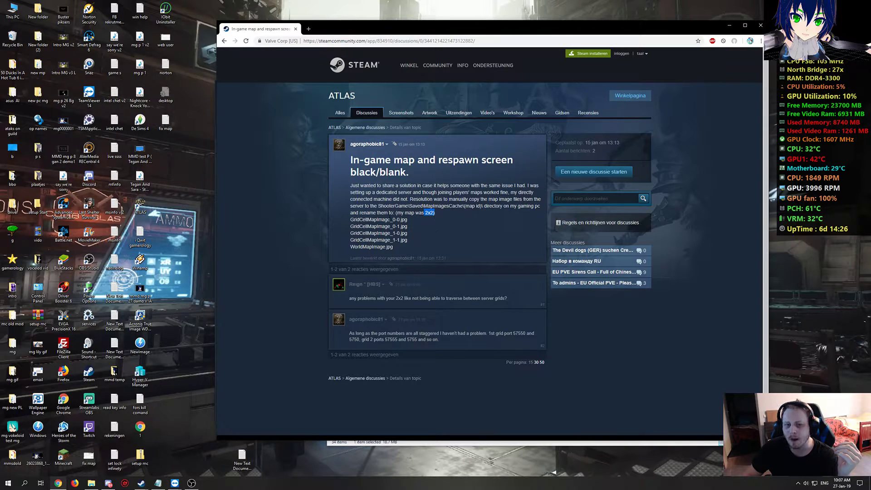
left_click_drag(351, 220, 412, 221)
left_click_drag(350, 227, 401, 241)
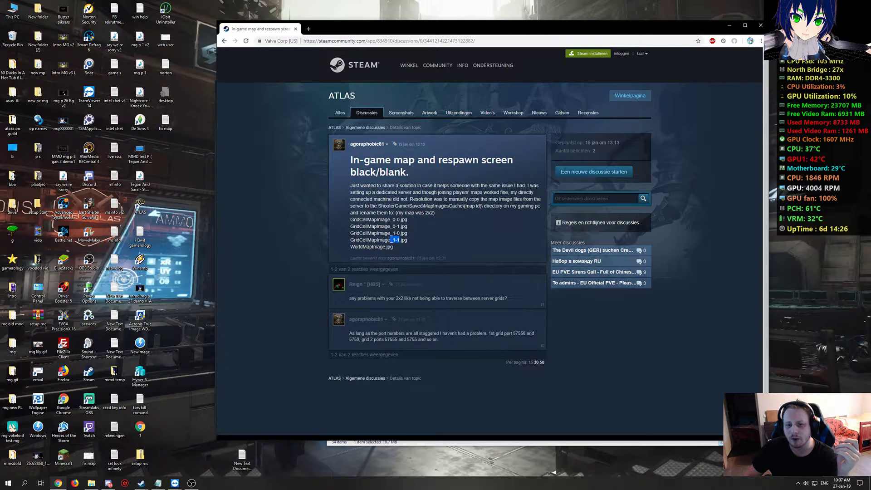
left_click(389, 219)
left_click_drag(391, 220, 360, 219)
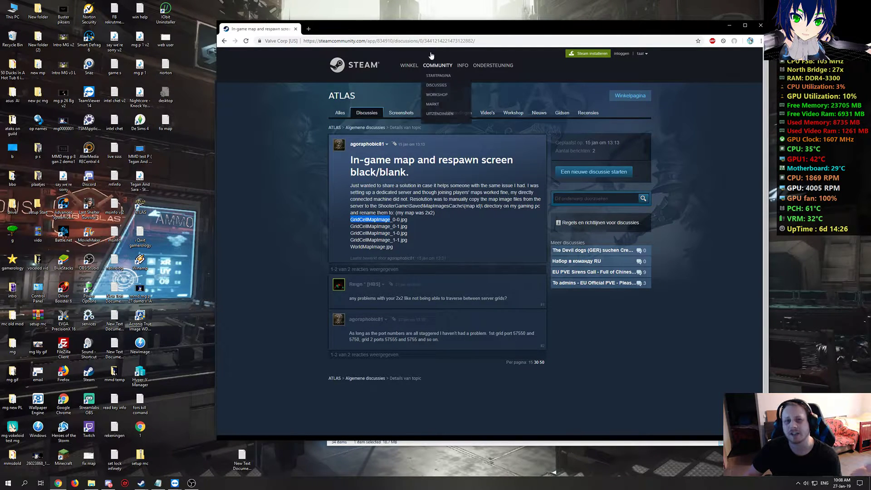
Minimize the browser and map folder, close the ATLAS properties, and bring back the SERVER-PC TeamViewer session.
left_click(729, 25)
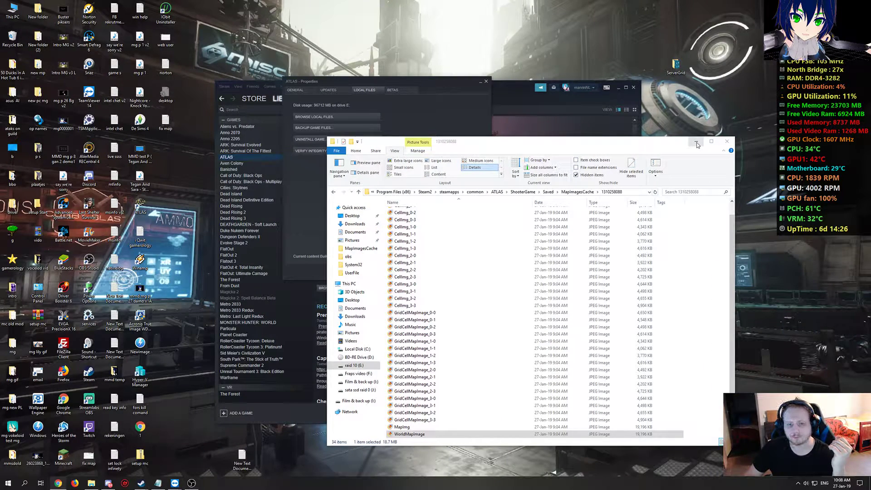
left_click(696, 143)
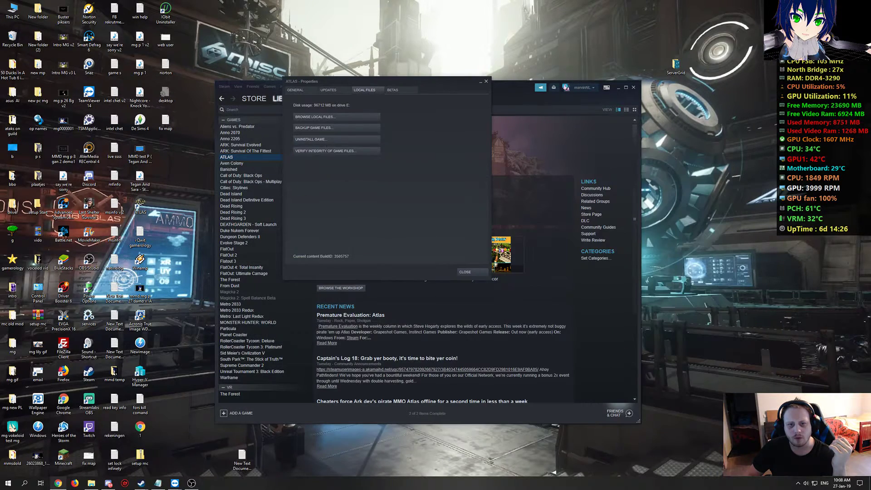
left_click(486, 81)
mouse_move(174, 483)
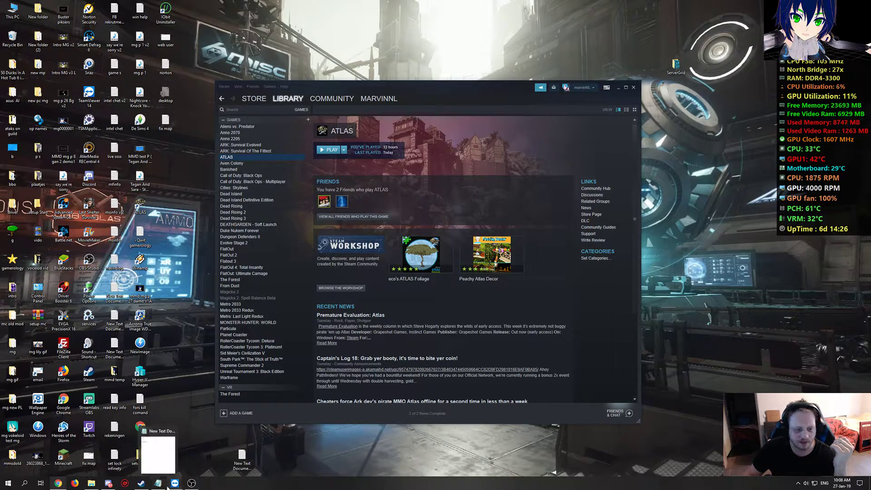
left_click(208, 434)
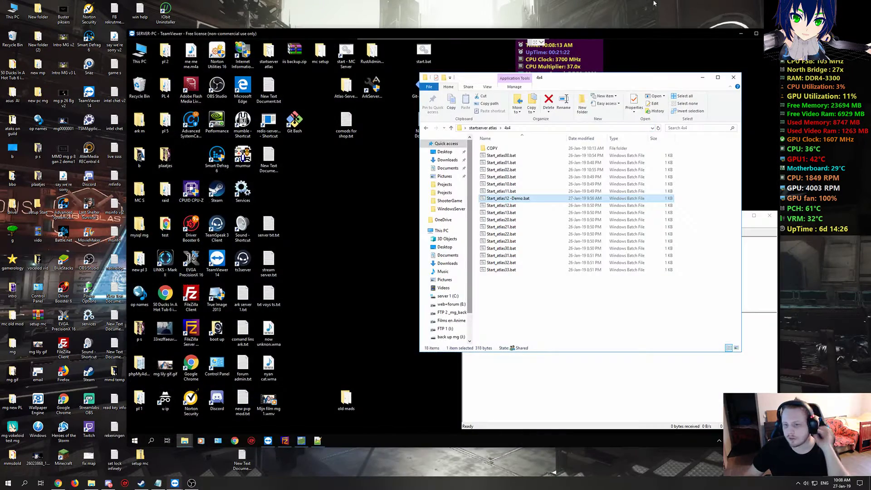
Review the launch command in Start_atlas12 -Demo.bat, highlighting the server admin password and query port, then close it without editing.
right_click(511, 200)
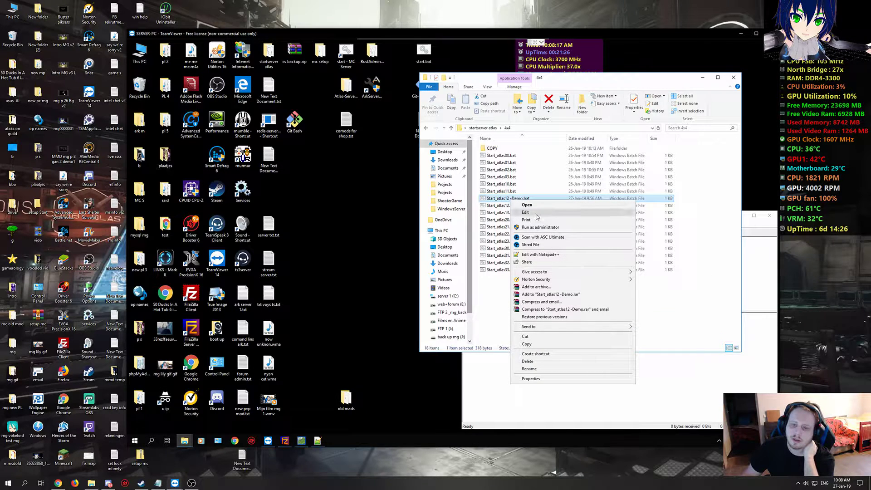
left_click(527, 212)
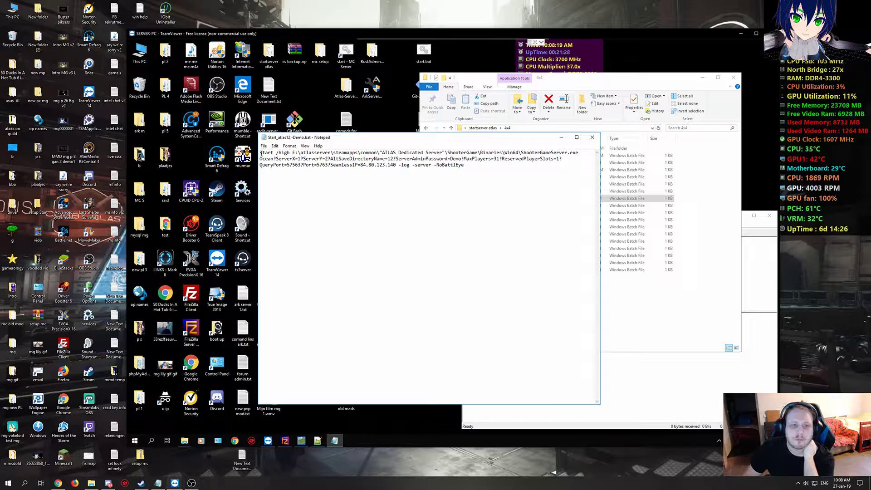
left_click_drag(271, 154, 528, 180)
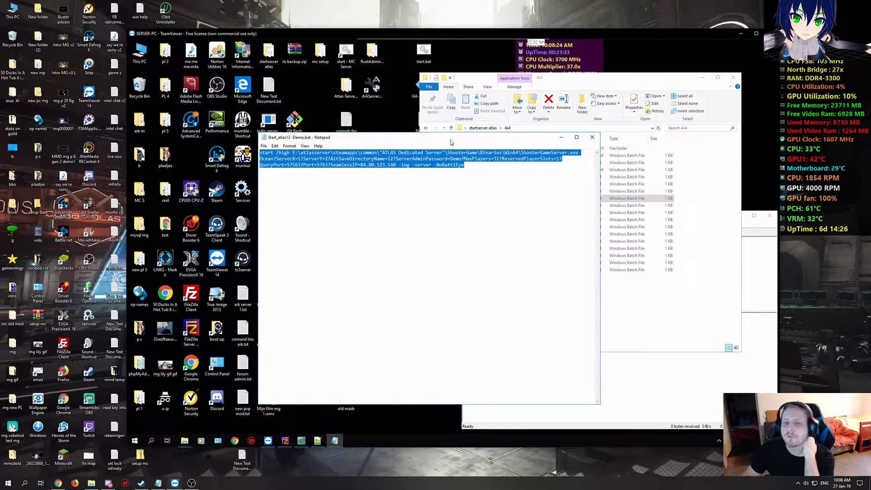
left_click(463, 159)
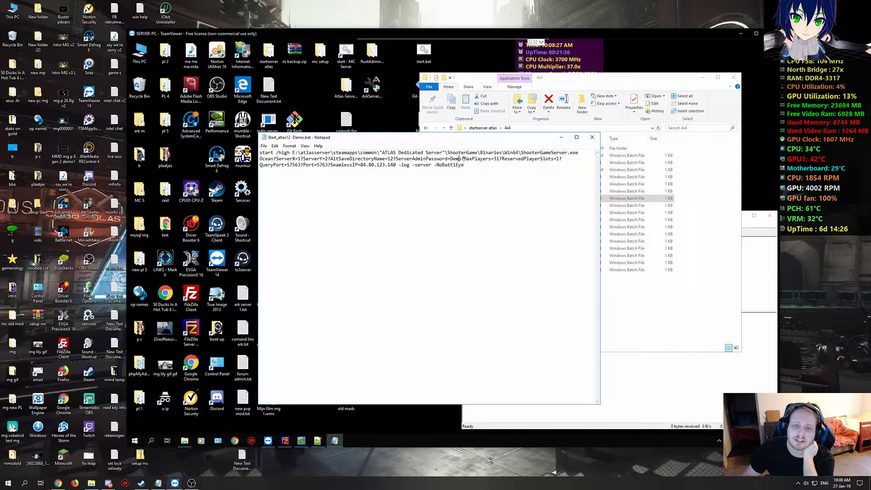
left_click_drag(465, 159, 404, 159)
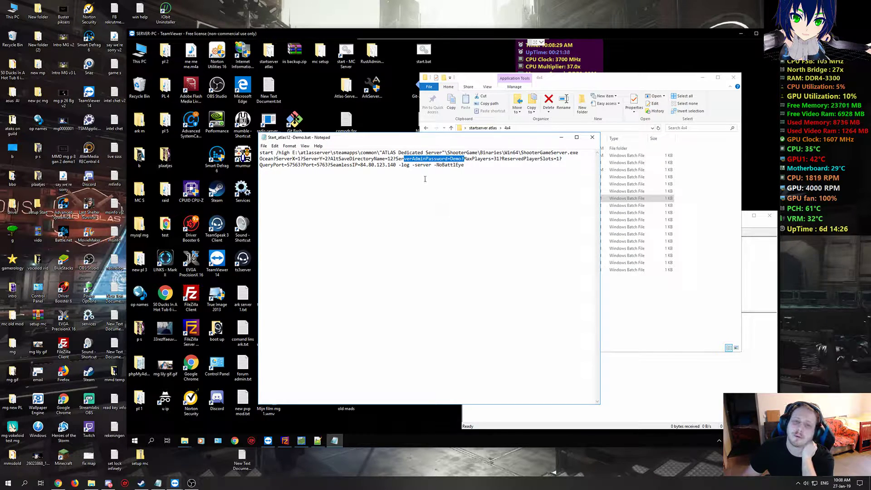
mouse_move(287, 164)
left_mouse_down()
mouse_move(407, 165)
mouse_move(303, 165)
left_mouse_up()
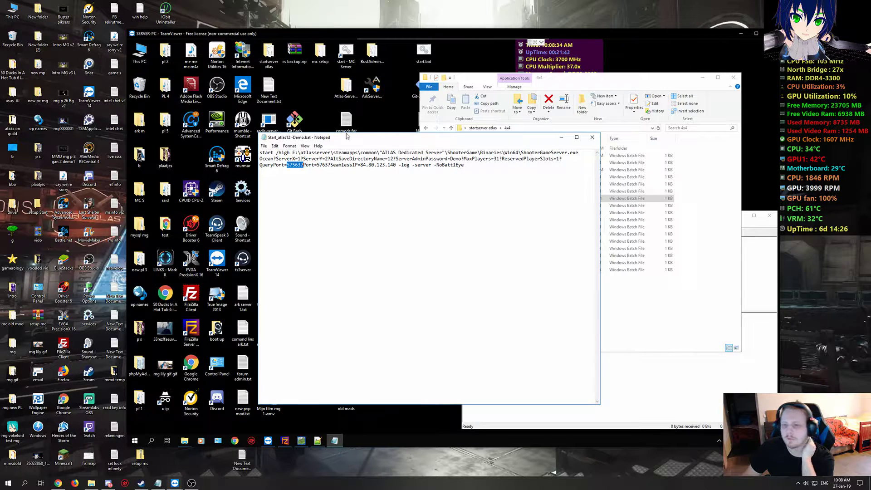
left_click(592, 137)
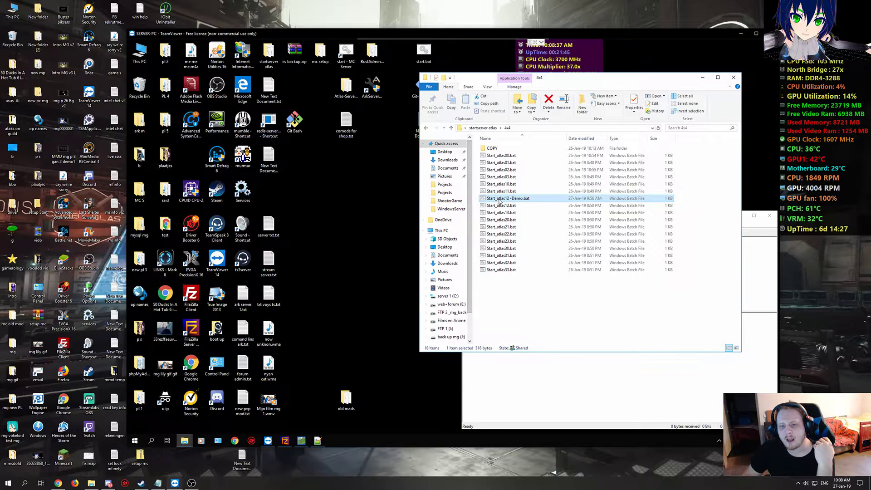
Start the ATLAS demo server by running Start_atlas12 -Demo.bat from the 4x4 folder.
double_click(484, 202)
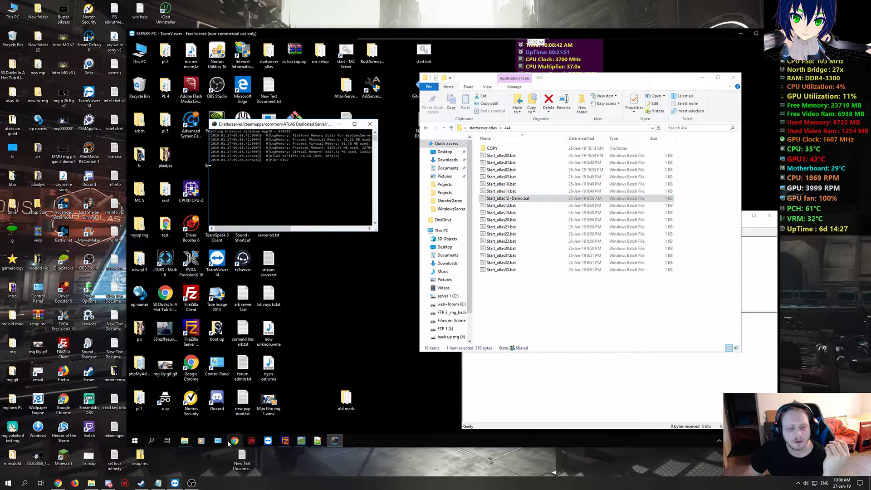
Open ServerGrid.json from the dedicated server's ShooterGame folder in Notepad++.
mouse_move(297, 439)
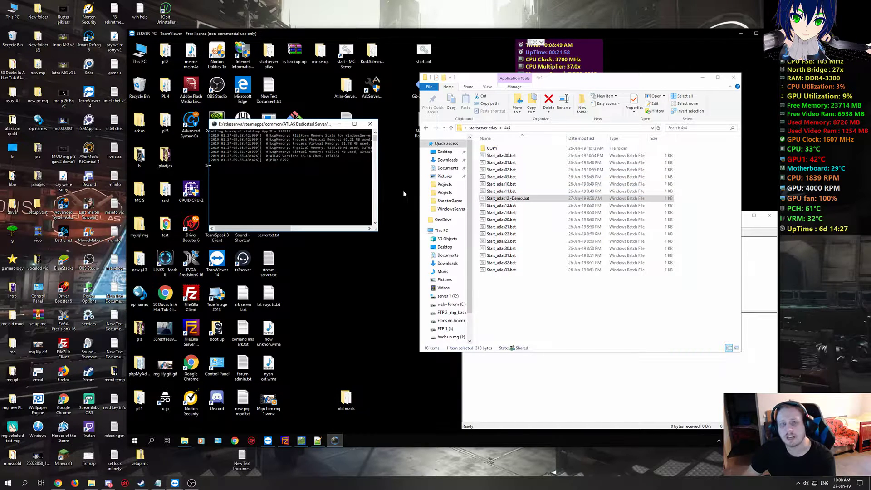
mouse_move(184, 443)
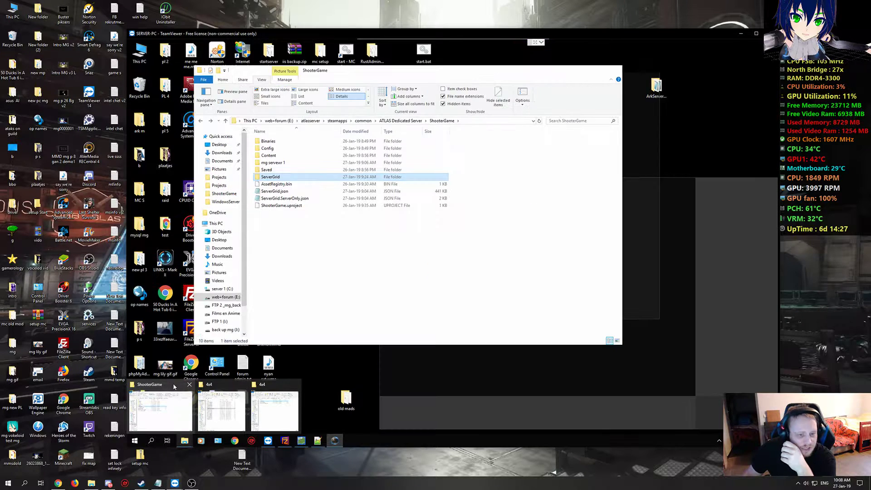
left_click(174, 386)
right_click(281, 192)
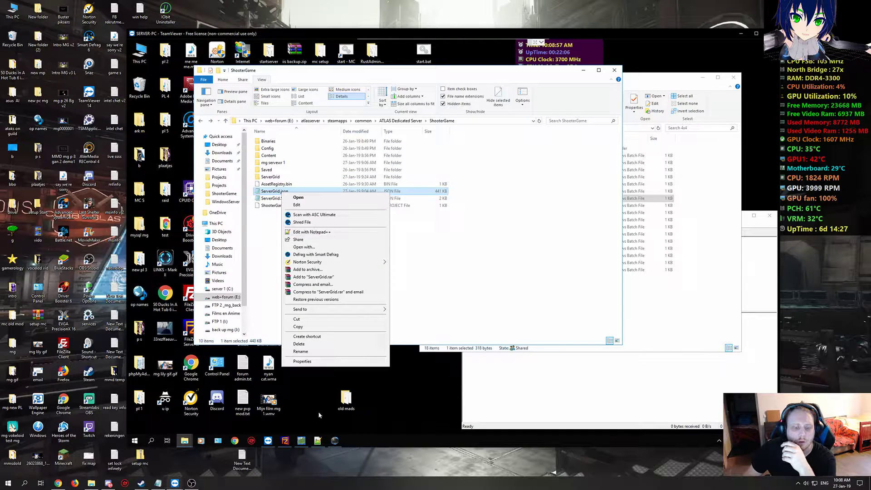
left_click(318, 441)
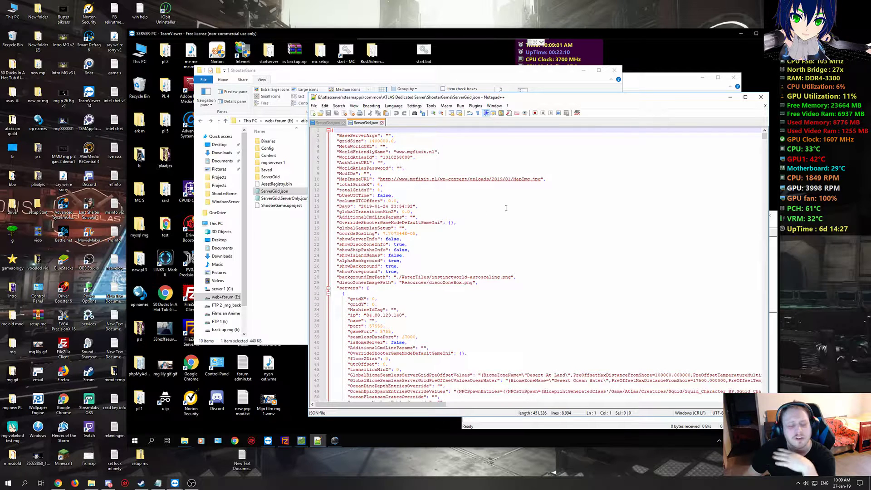
Highlight the WorldFriendlyName value and the MapImageURL line in ServerGrid.json, then close the file without editing.
left_click_drag(397, 152, 436, 151)
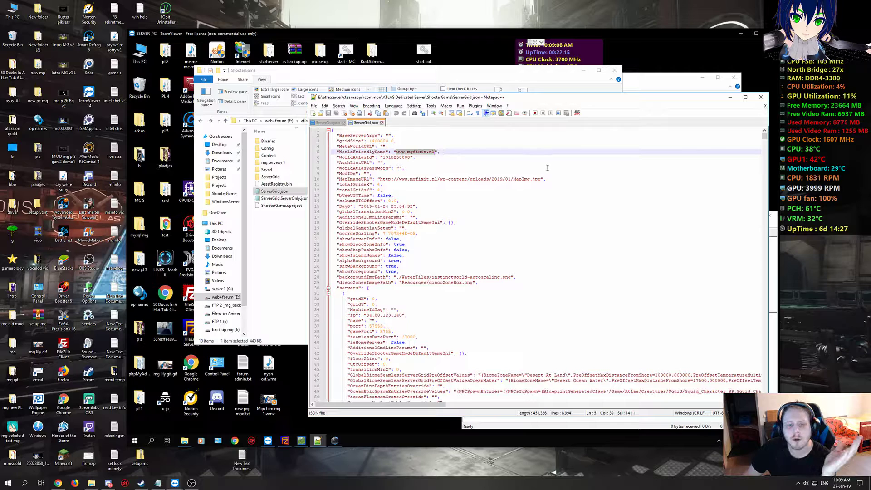
left_click(482, 211)
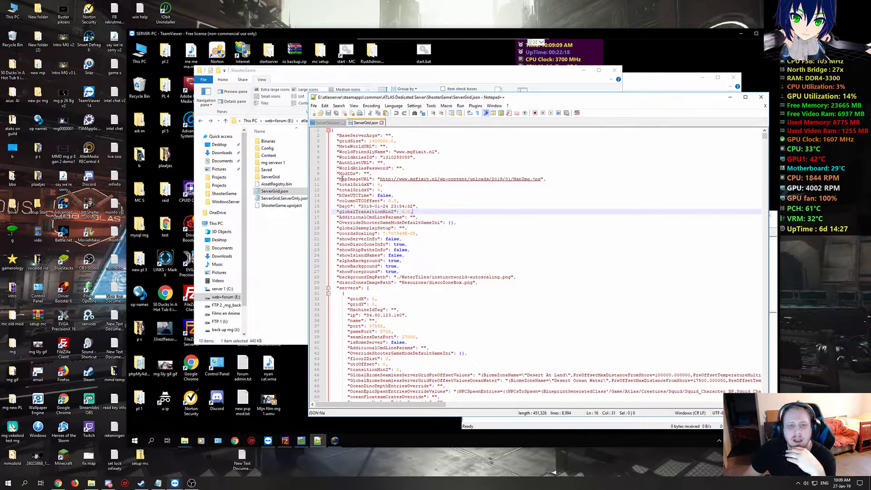
left_click_drag(341, 178, 543, 179)
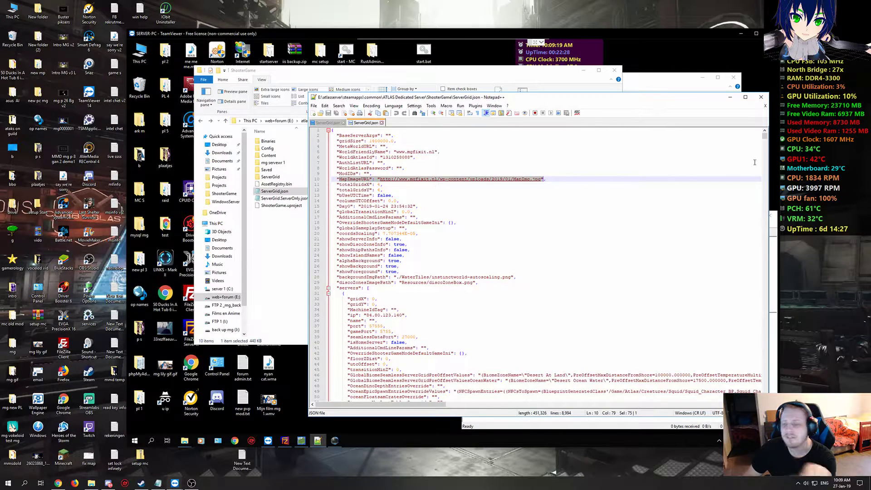
left_click(761, 97)
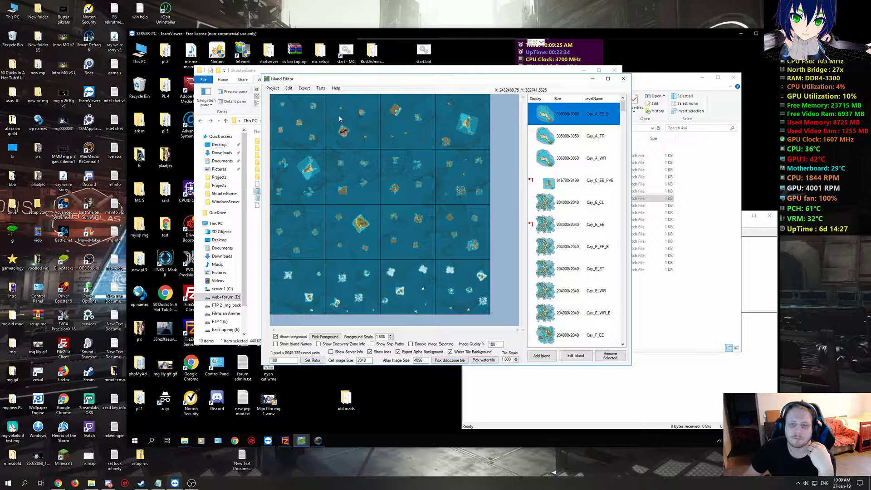
Minimize the Island Editor and the ShooterGame folder to return to the server console and 4x4 folder.
left_click(594, 80)
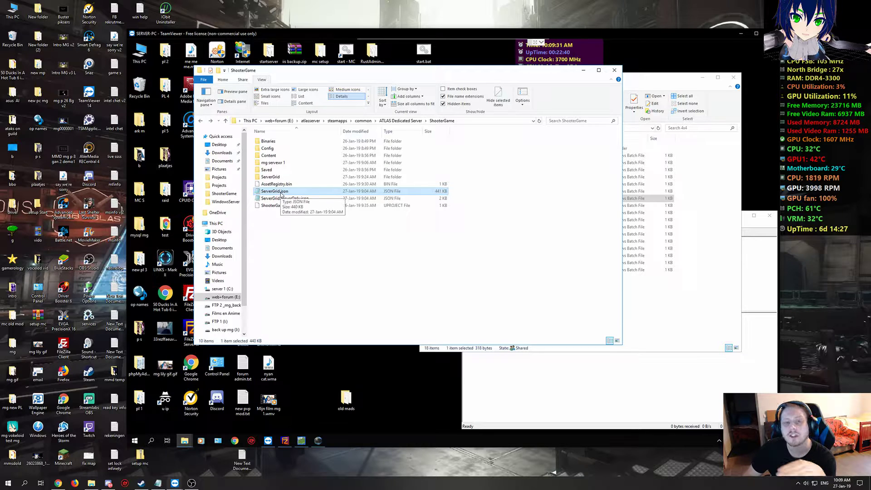
left_click(585, 71)
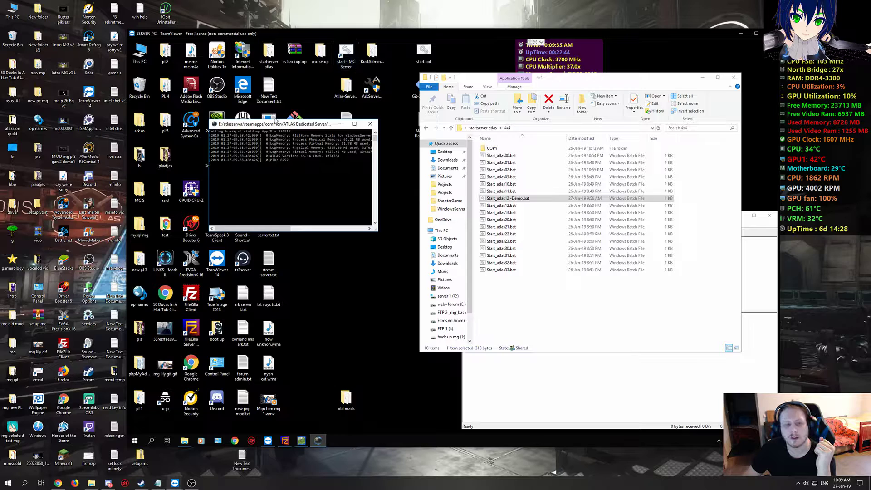
left_click(578, 386)
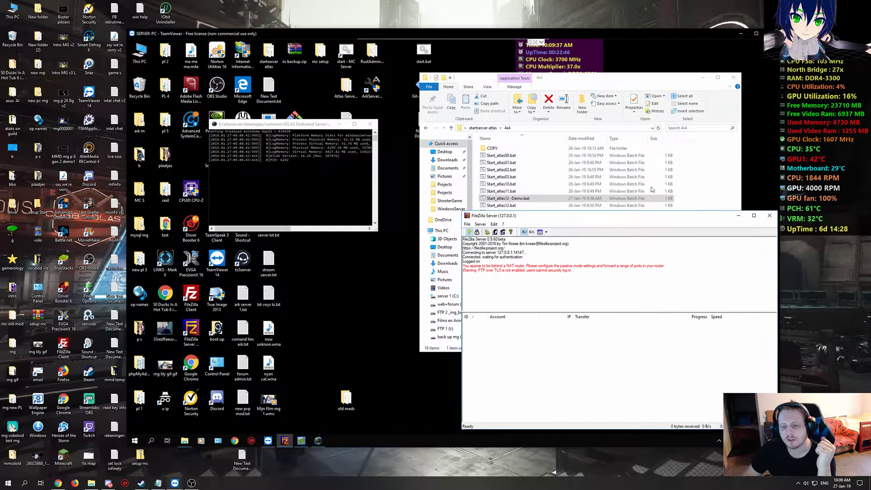
left_click(574, 81)
Move the ATLAS server console aside and open Task Manager on the server.
left_click_drag(277, 125, 252, 134)
right_click(135, 440)
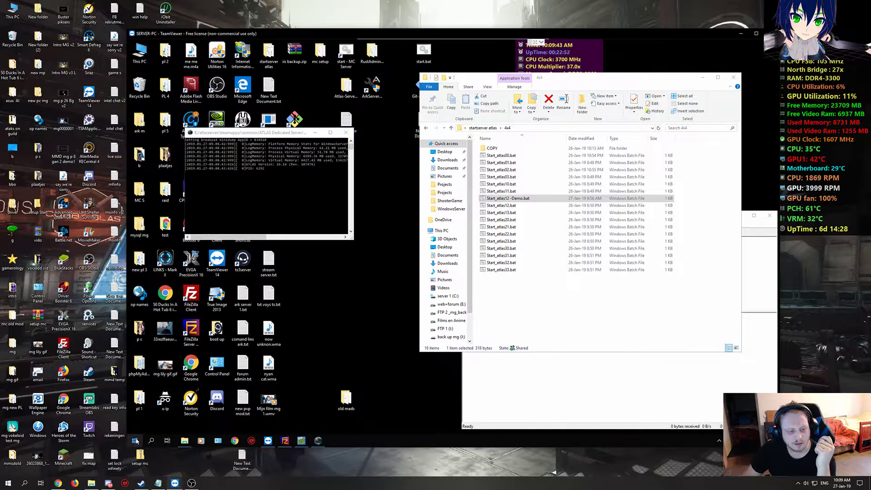
left_click(168, 364)
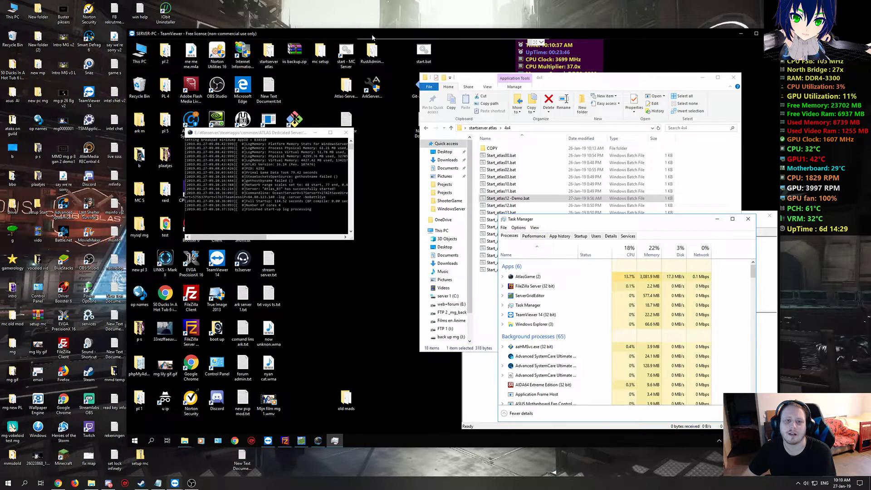
double_click(372, 37)
left_click(859, 55)
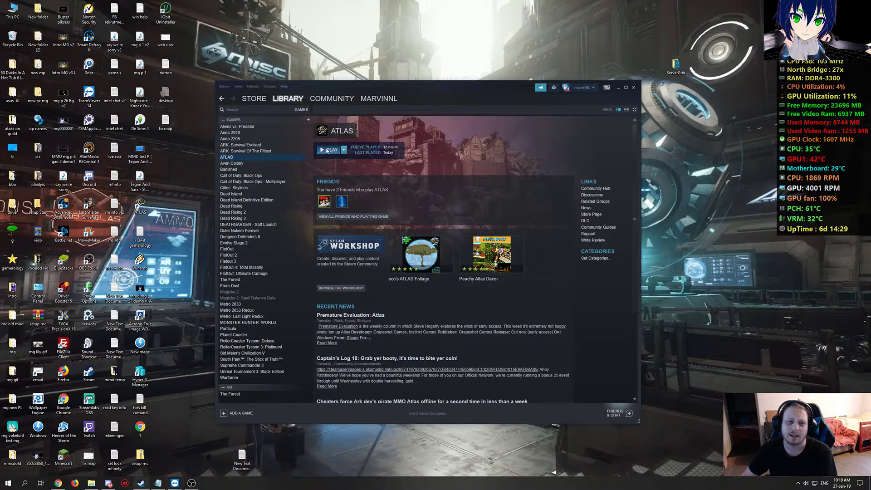
left_click(327, 151)
left_click(444, 266)
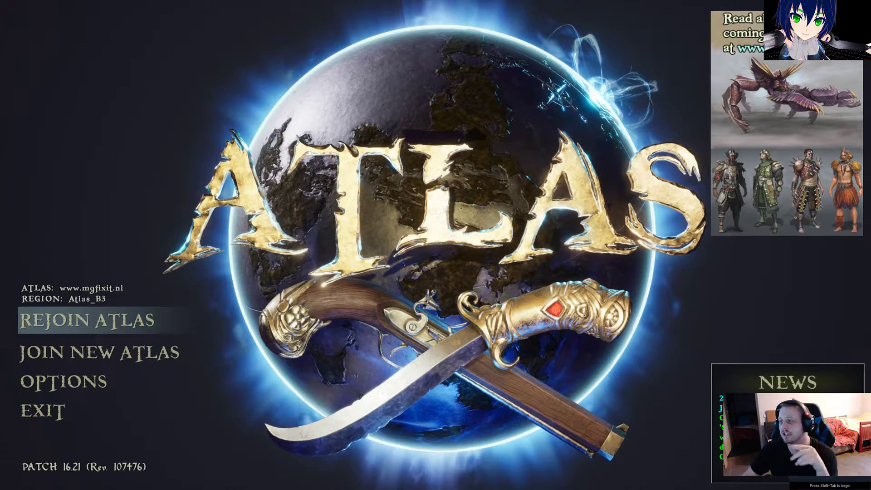
left_click(86, 320)
key("alt+Tab")
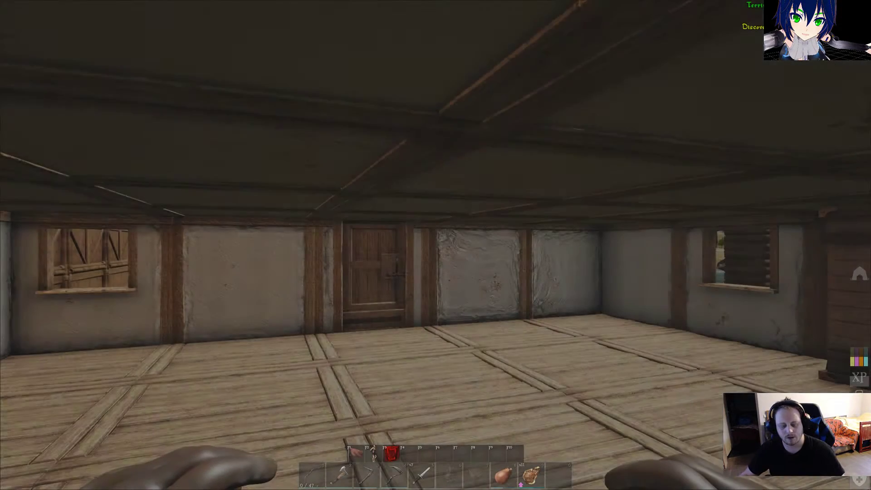
Open the in-game map and examine its island images at different zoom levels, ending fully zoomed out.
key("m")
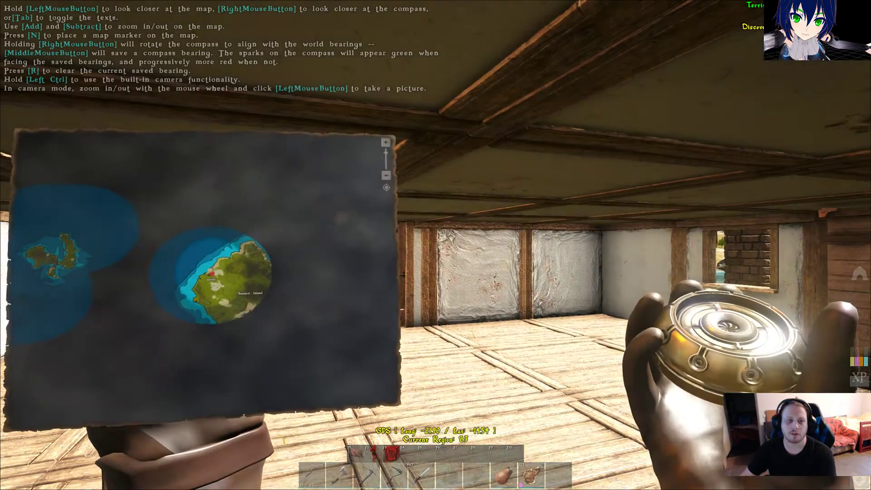
key("KP_Subtract")
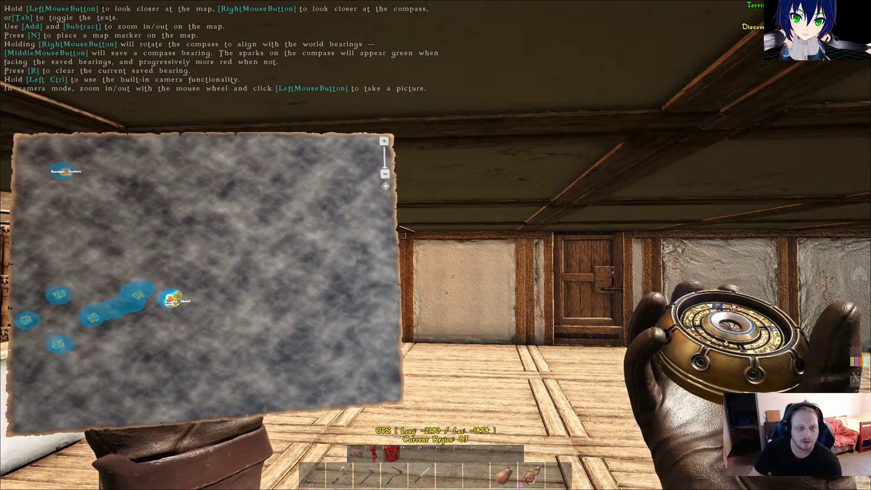
key("KP_Add")
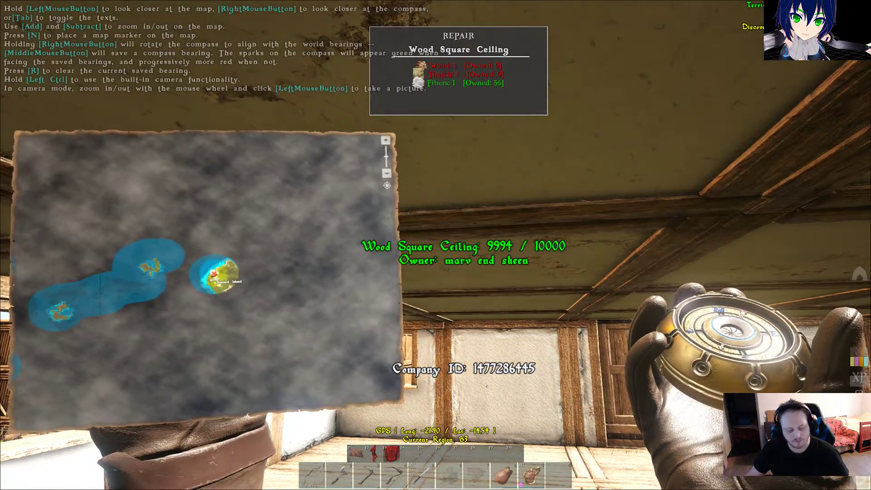
key("i")
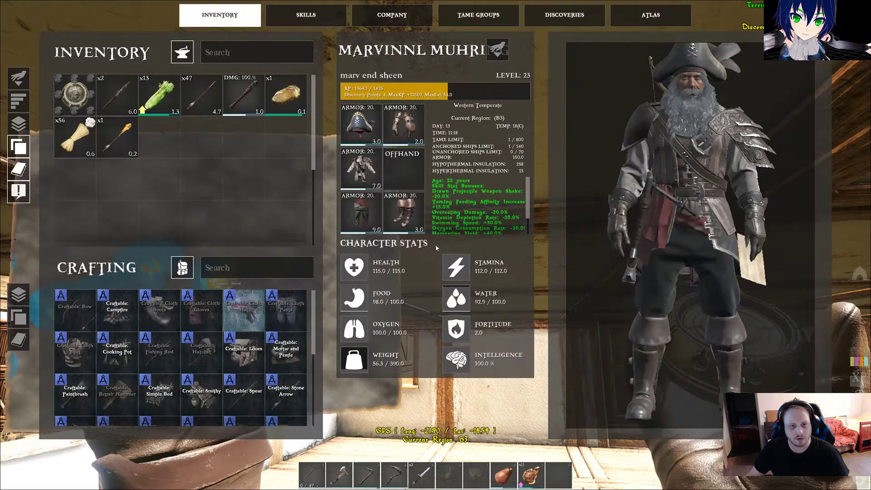
key("i")
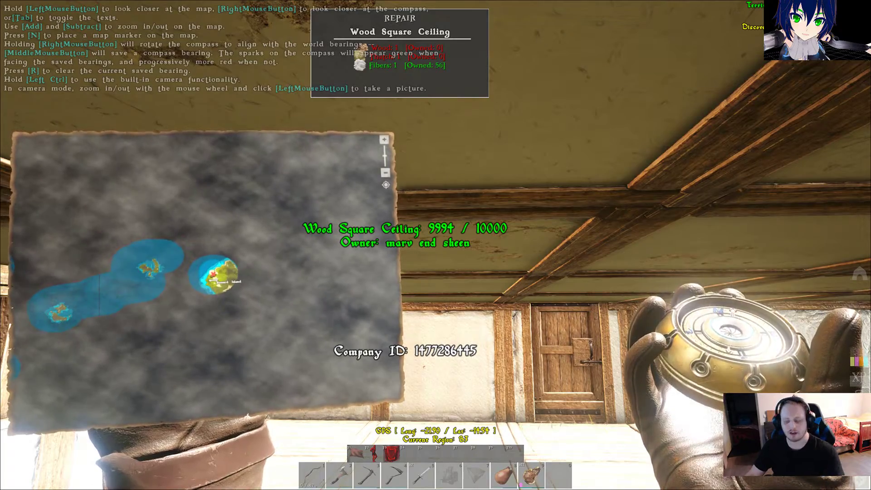
key("KP_Subtract")
key("KP_Subtract")
key("KP_Subtract")
key("KP_Subtract")
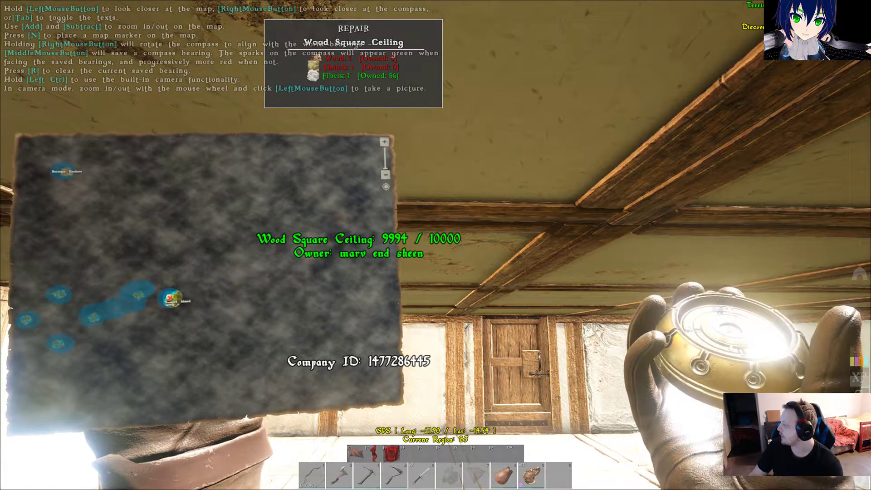
Leave the game session to the main menu and exit ATLAS.
key("Escape")
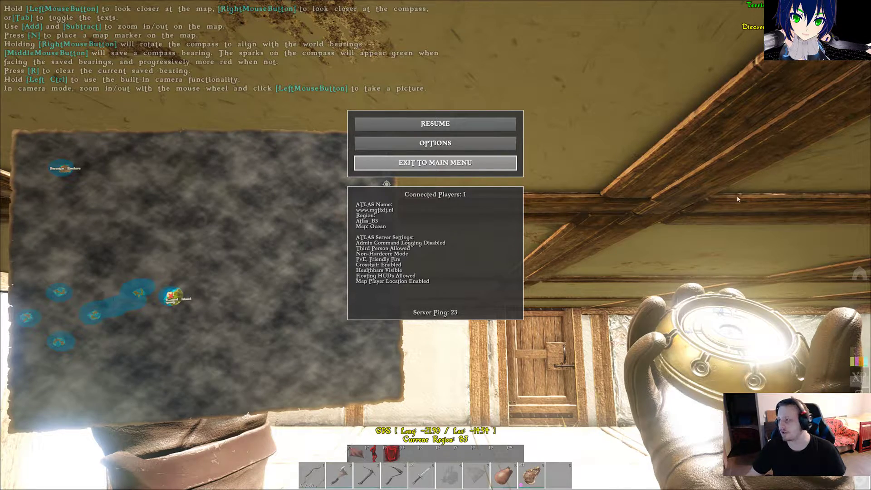
left_click(435, 162)
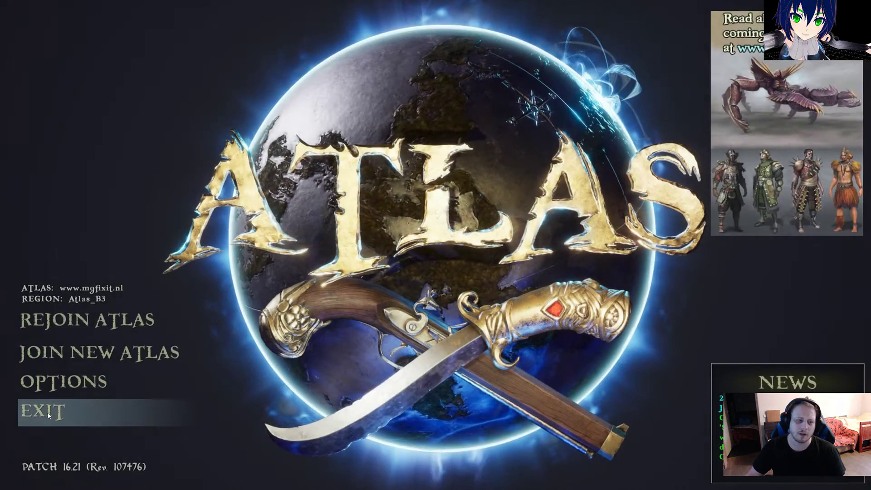
left_click(54, 412)
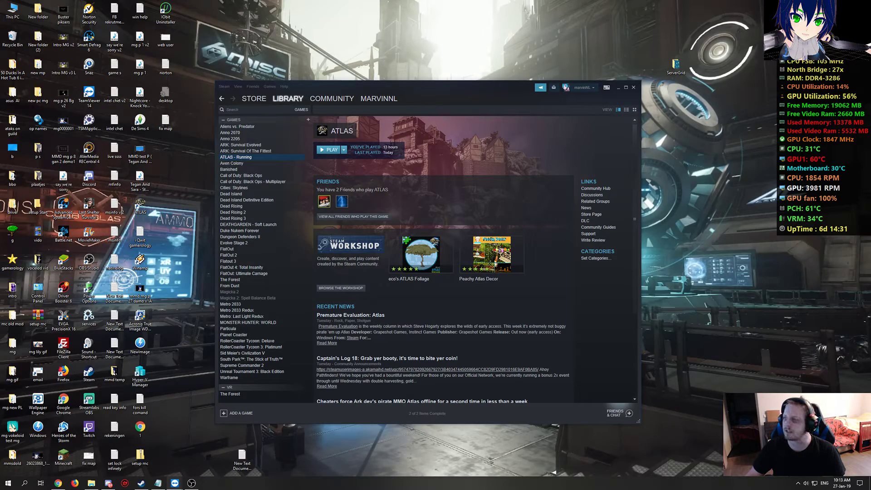
Return to the SERVER-PC session, close the ATLAS server console, and delete Start_atlas12 -Demo.bat from the 4x4 folder.
key("alt+Tab")
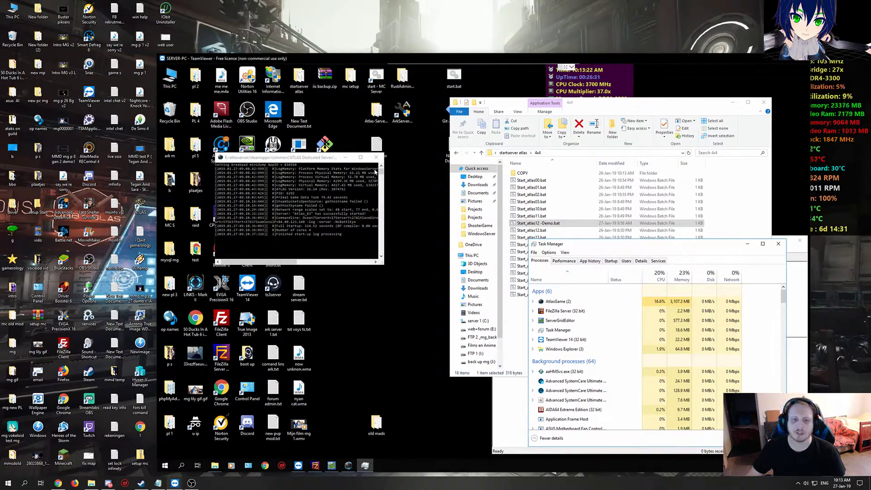
left_click(376, 157)
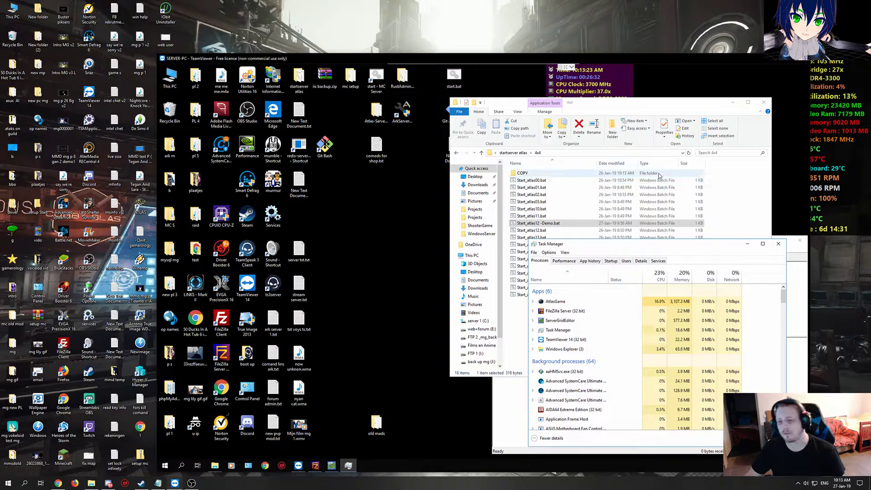
left_click(562, 224)
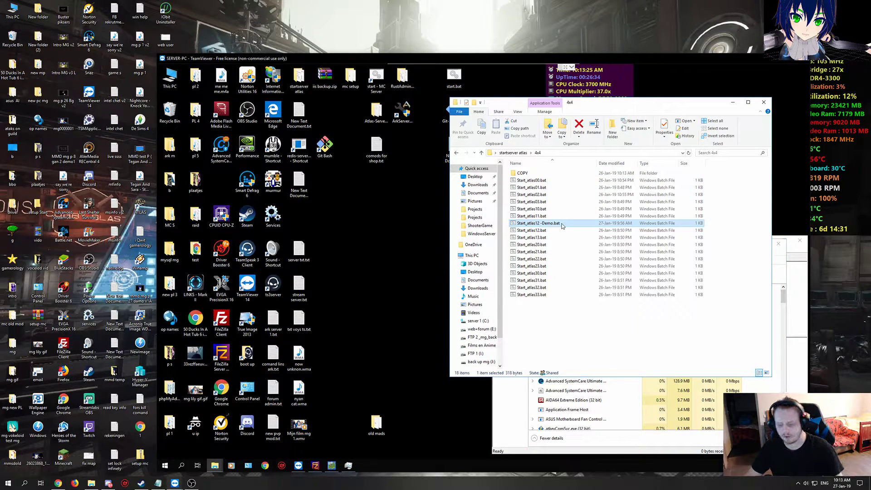
key("Delete")
key("Return")
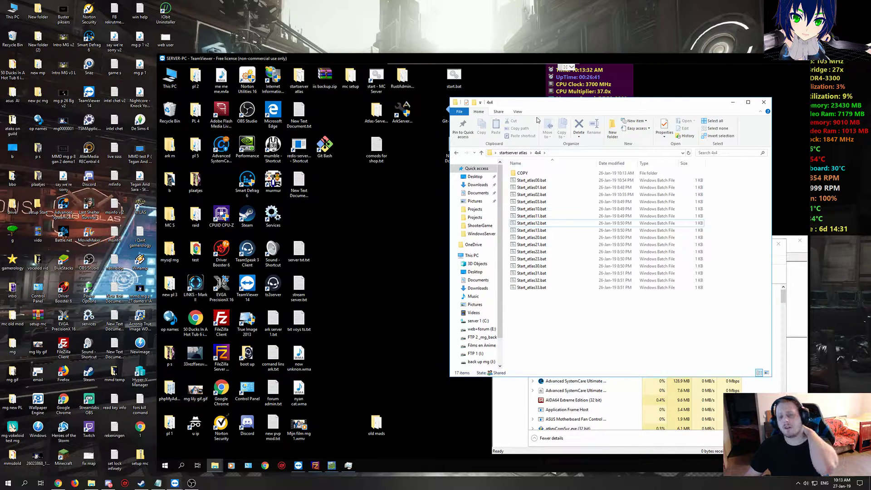
Move the 4x4 folder window to inspect the server's CPU performance in Task Manager, then bring up the Island Editor.
left_click_drag(609, 106, 344, 122)
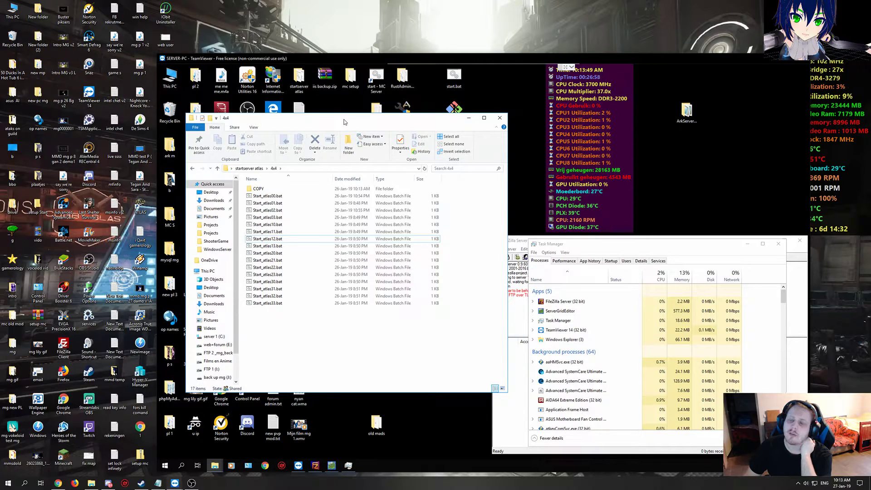
left_click(562, 261)
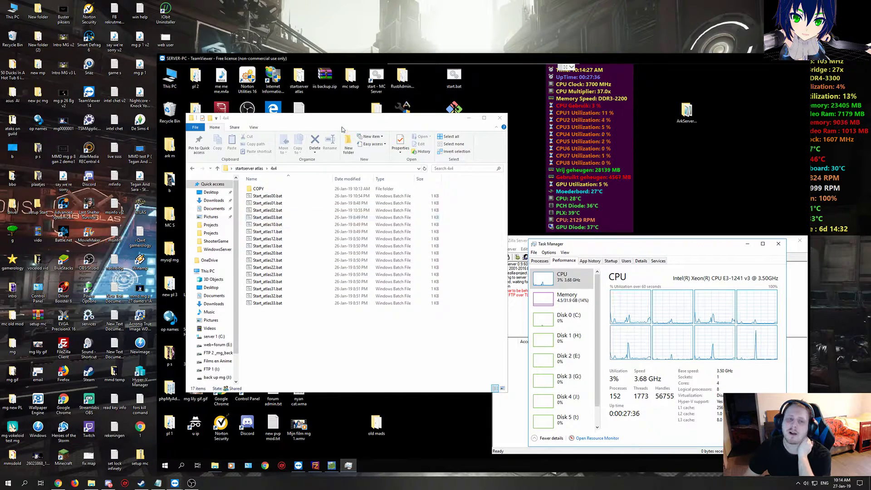
left_click_drag(333, 123, 469, 119)
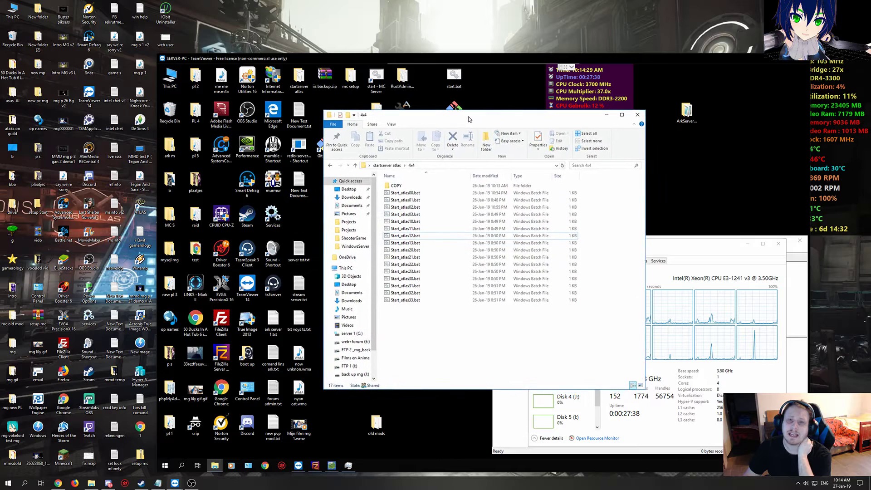
left_click(332, 466)
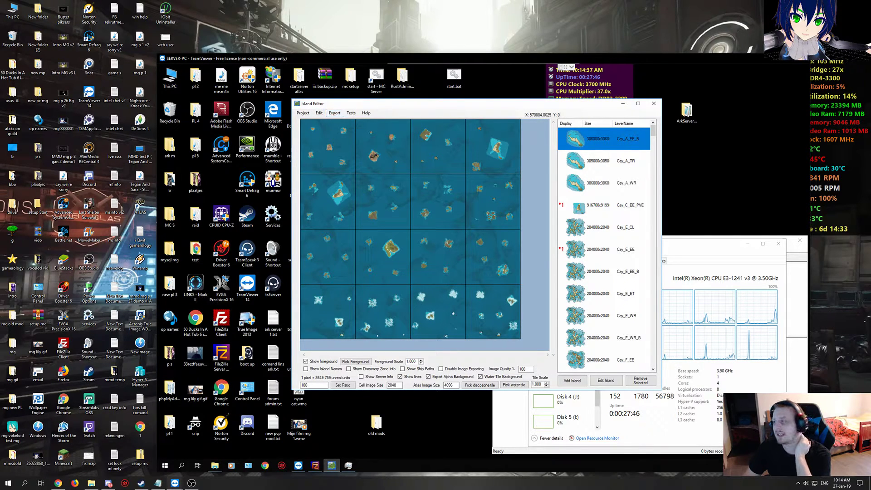
Highlight the solution text and the GridCellMapImage prefix in the Steam discussion, then return to the SERVER-PC session.
key("alt+Tab")
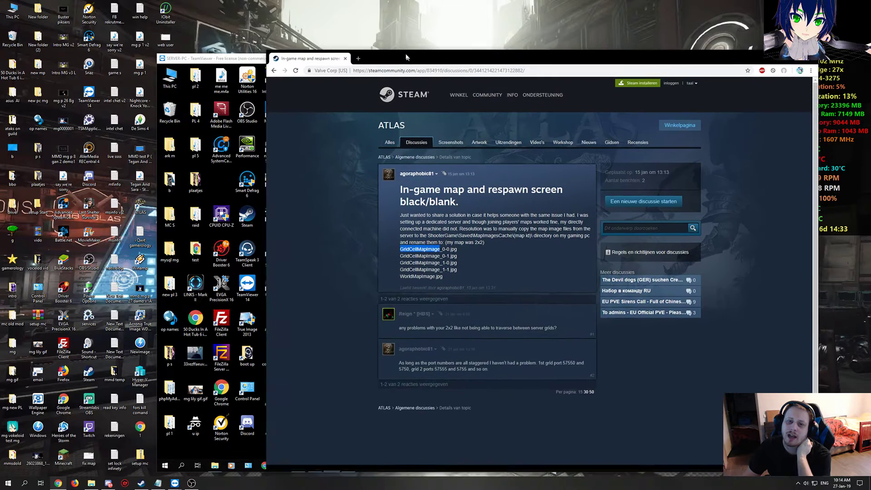
left_click_drag(399, 213, 515, 274)
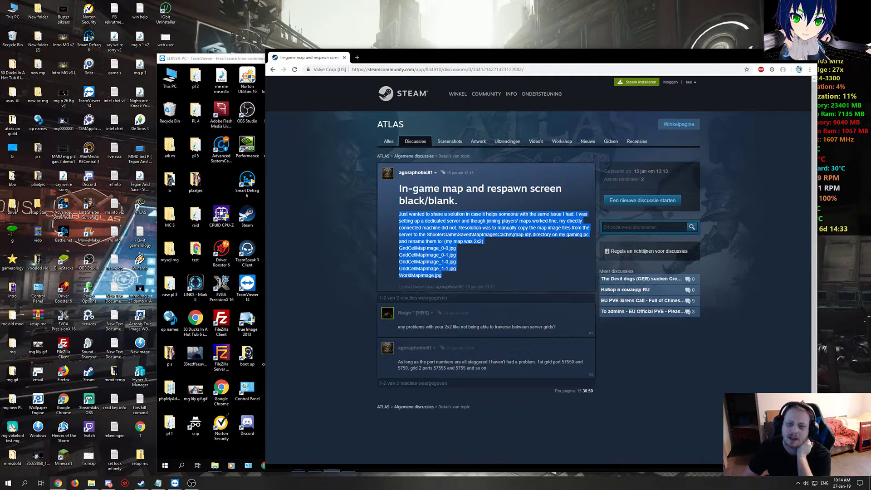
left_click(399, 249)
left_click_drag(400, 249, 439, 249)
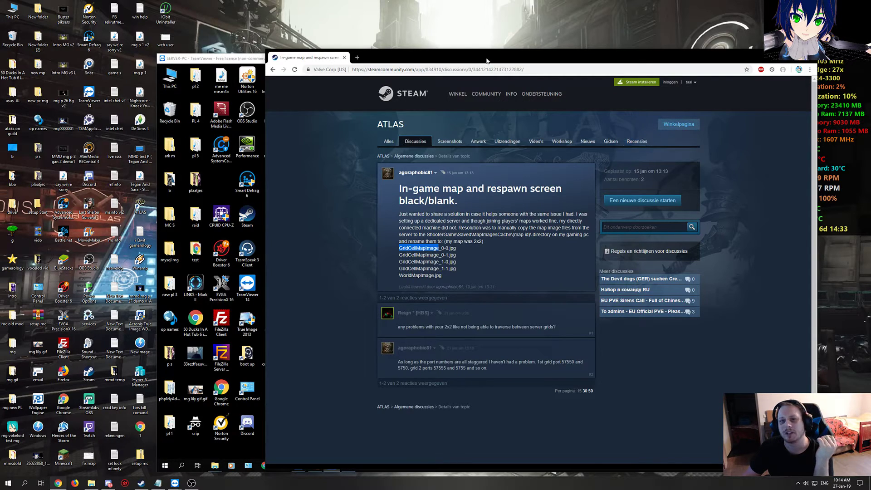
key("alt+Tab")
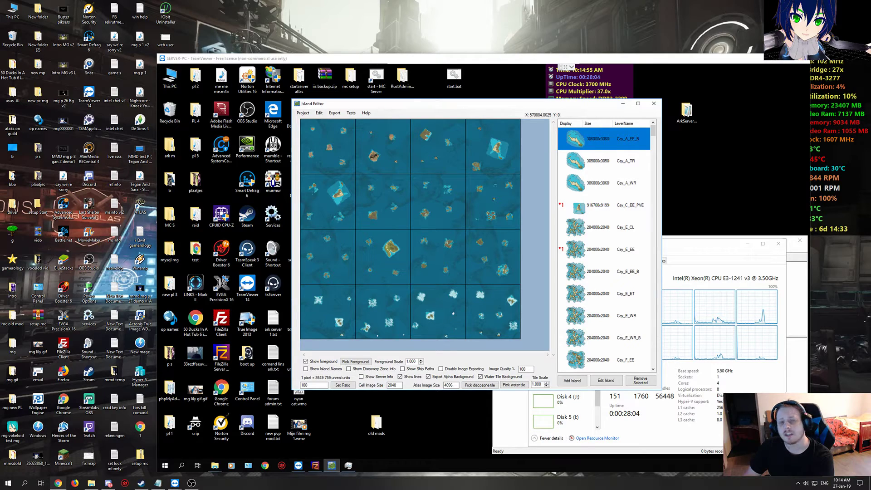